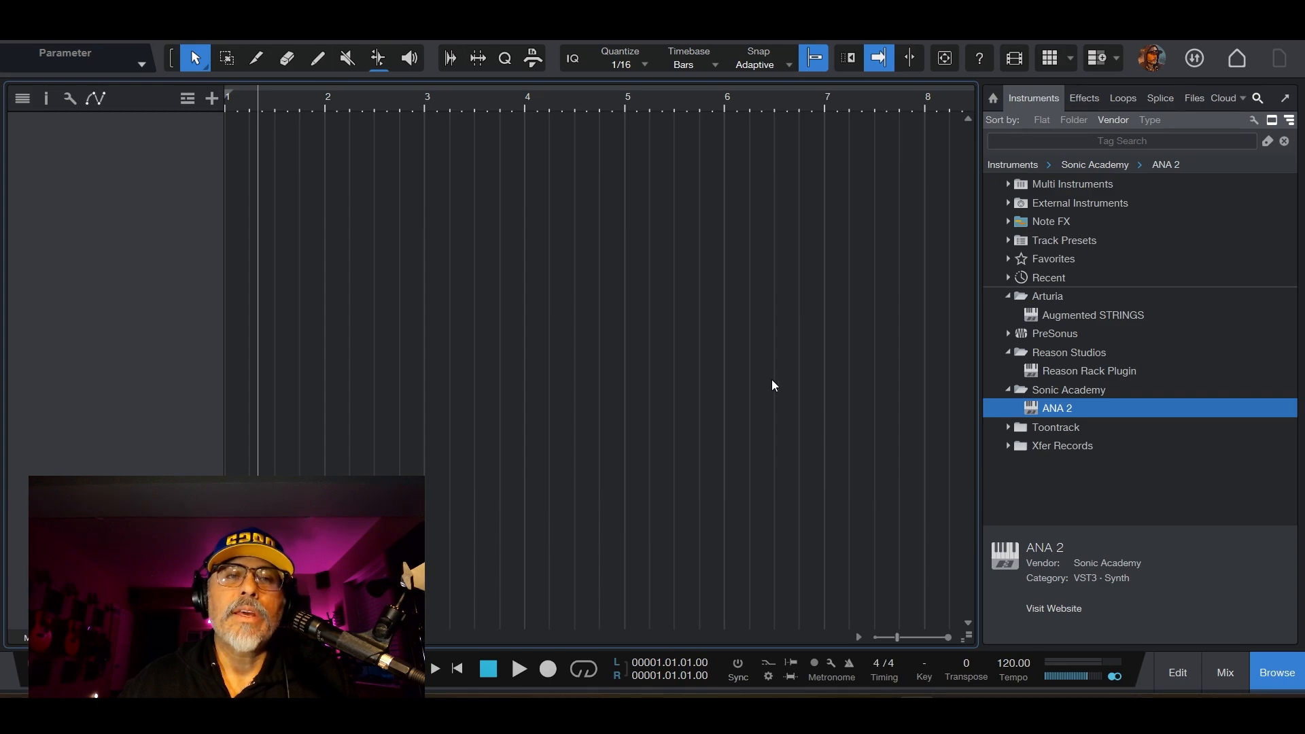
Show the chord track and draw four one-bar C chords across bars 1 to 4 with the Paint tool
left_click(188, 99)
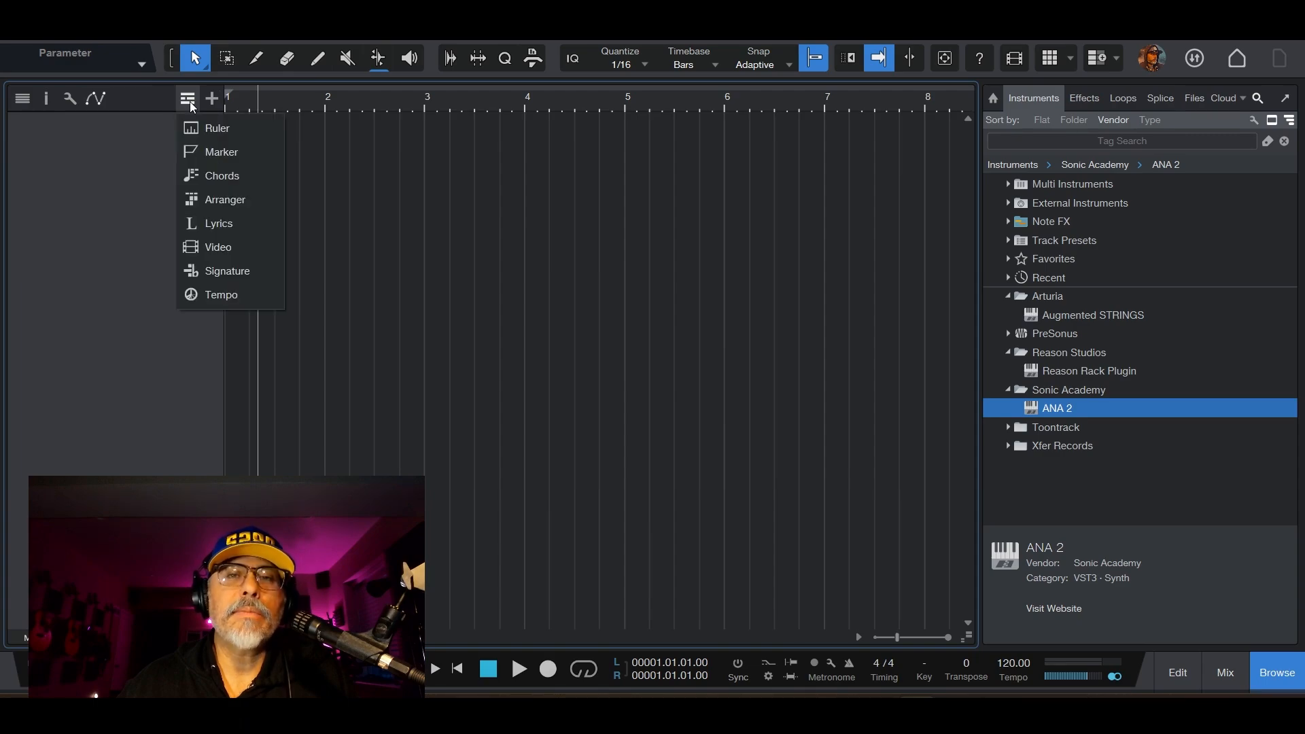
left_click(208, 178)
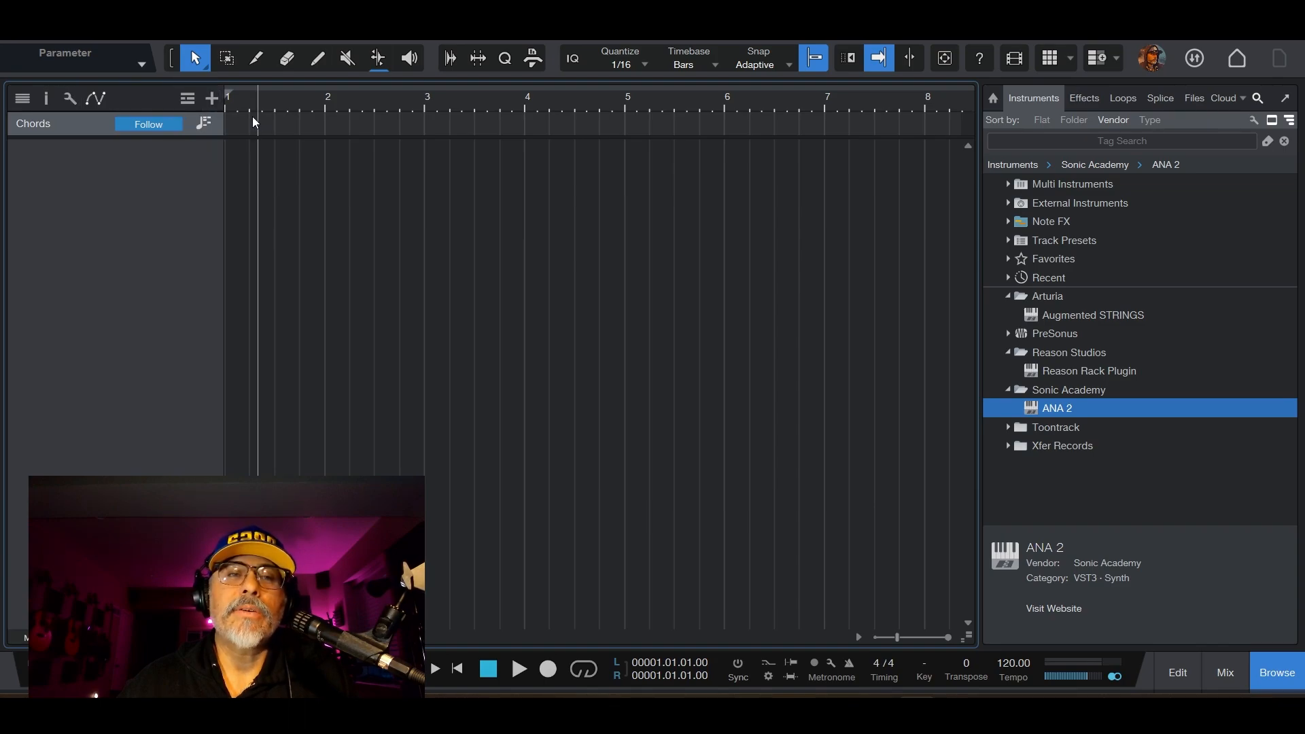
left_click(317, 60)
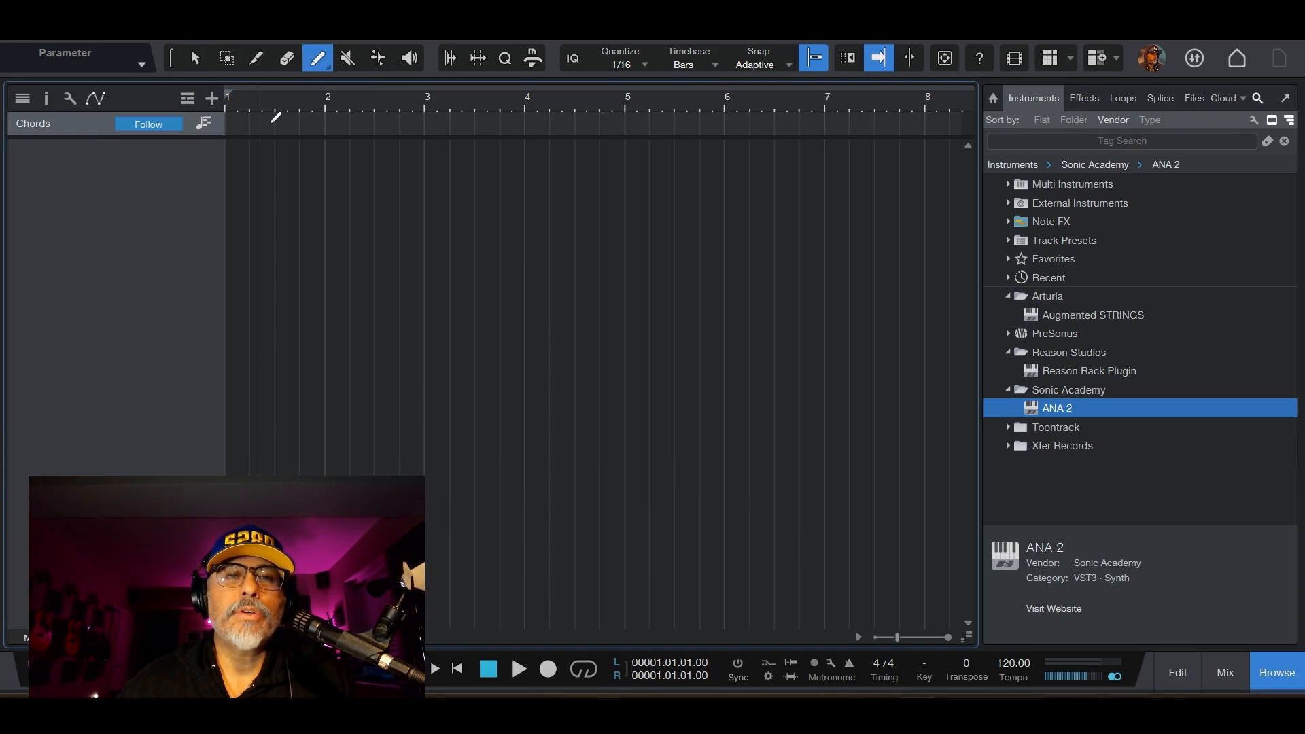
left_click_drag(276, 117, 613, 117)
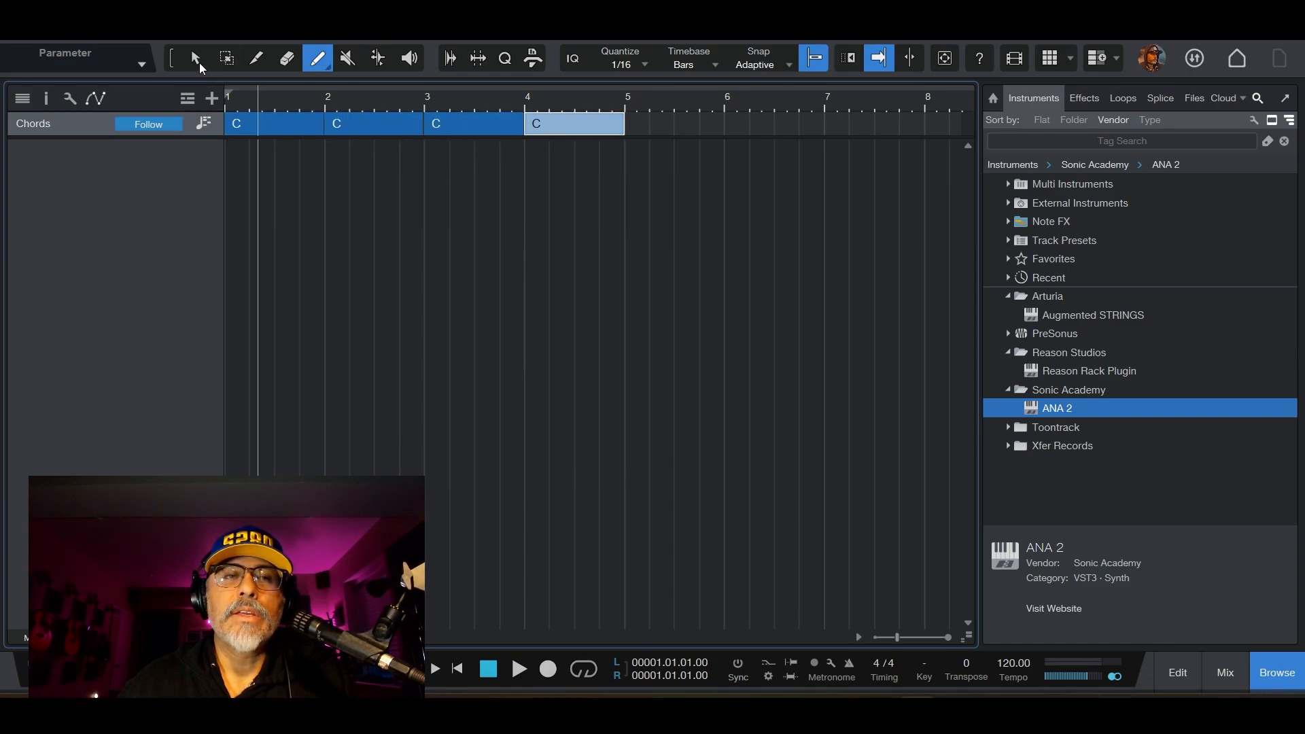
left_click(198, 61)
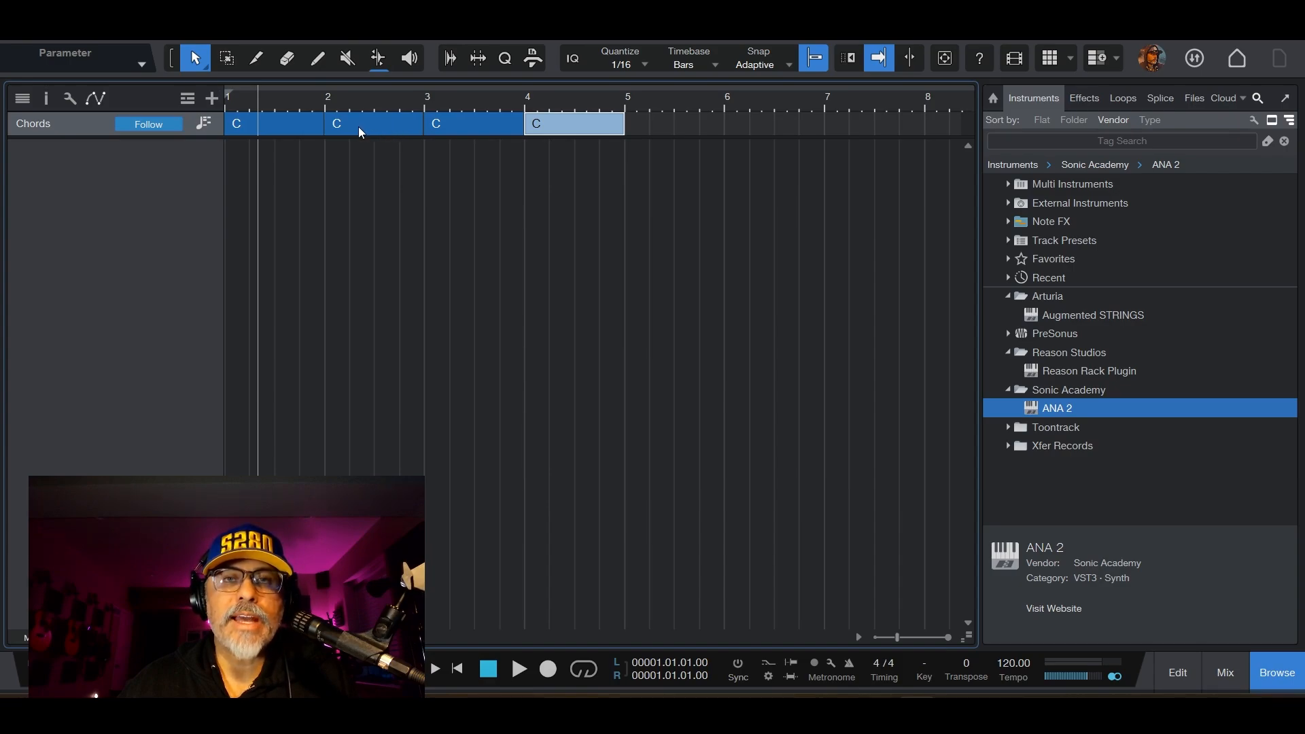
Open the Chord Selector for the bar 1 chord, enable chord audition, try several minor chords and set it to Cm7
double_click(279, 125)
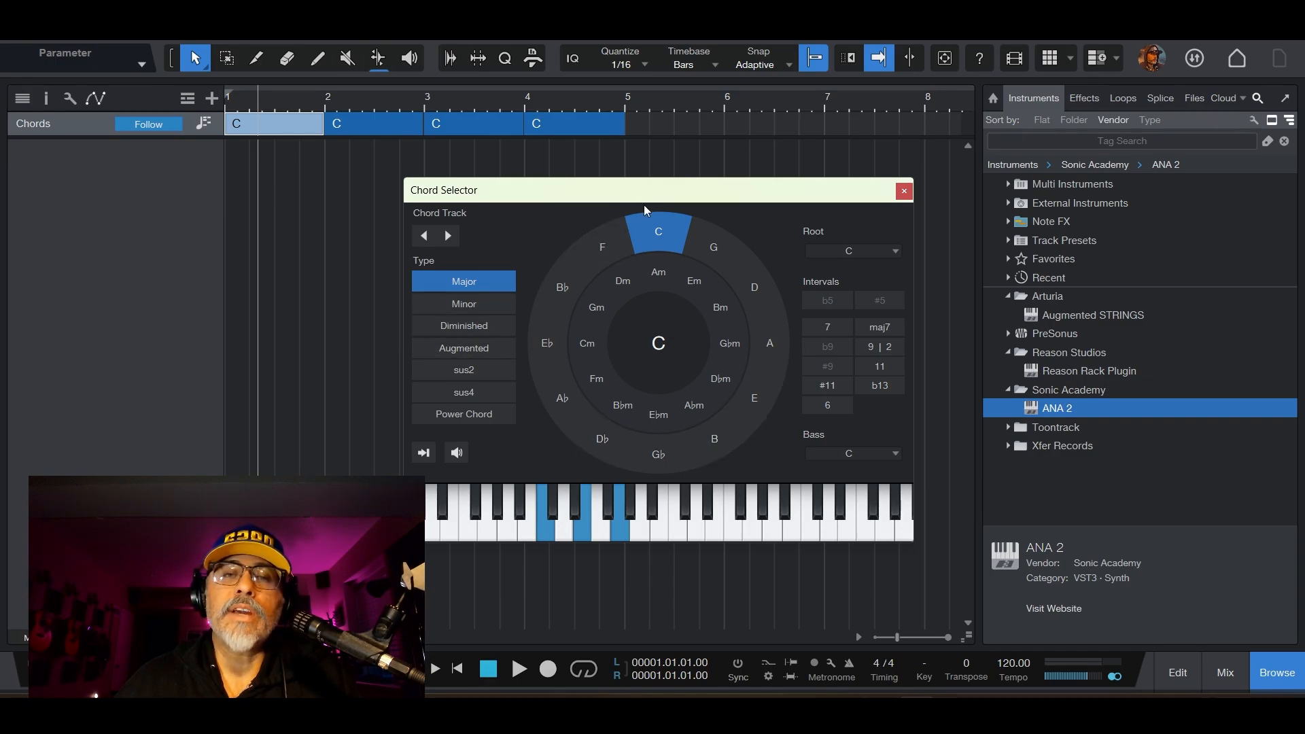
left_click(457, 452)
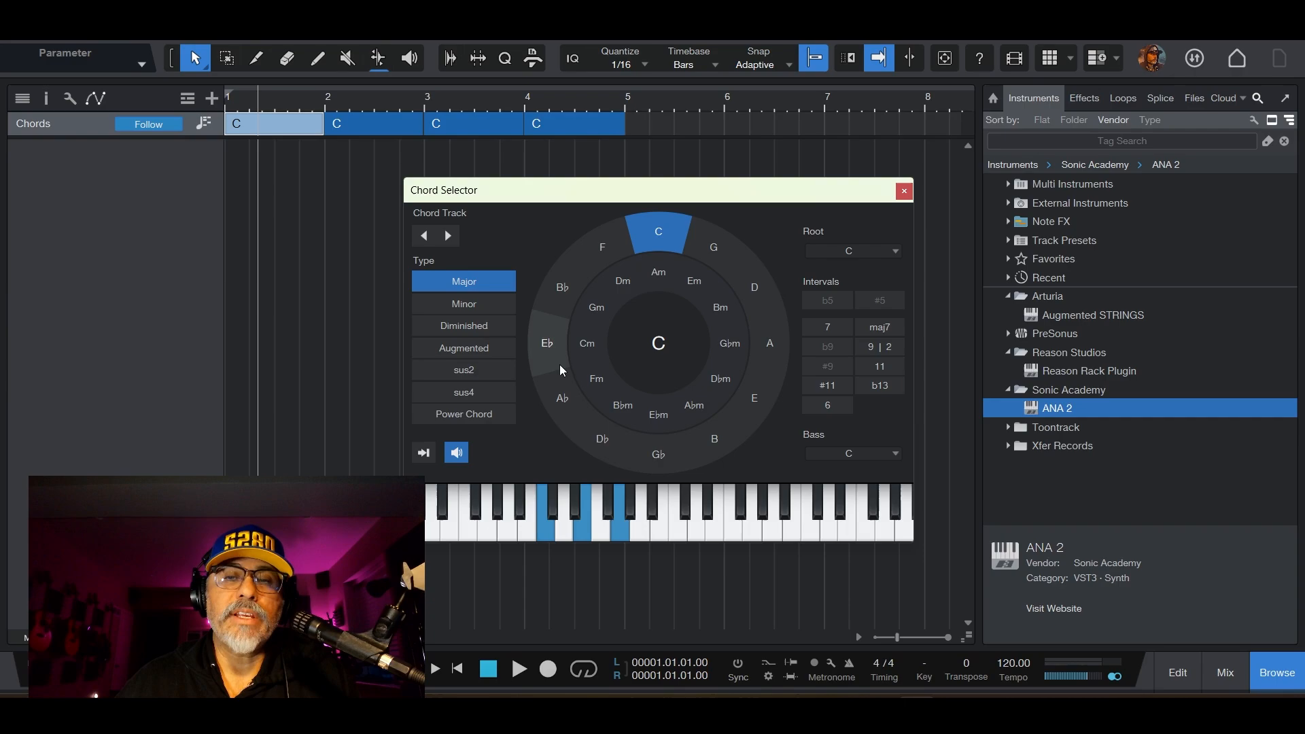
left_click(599, 382)
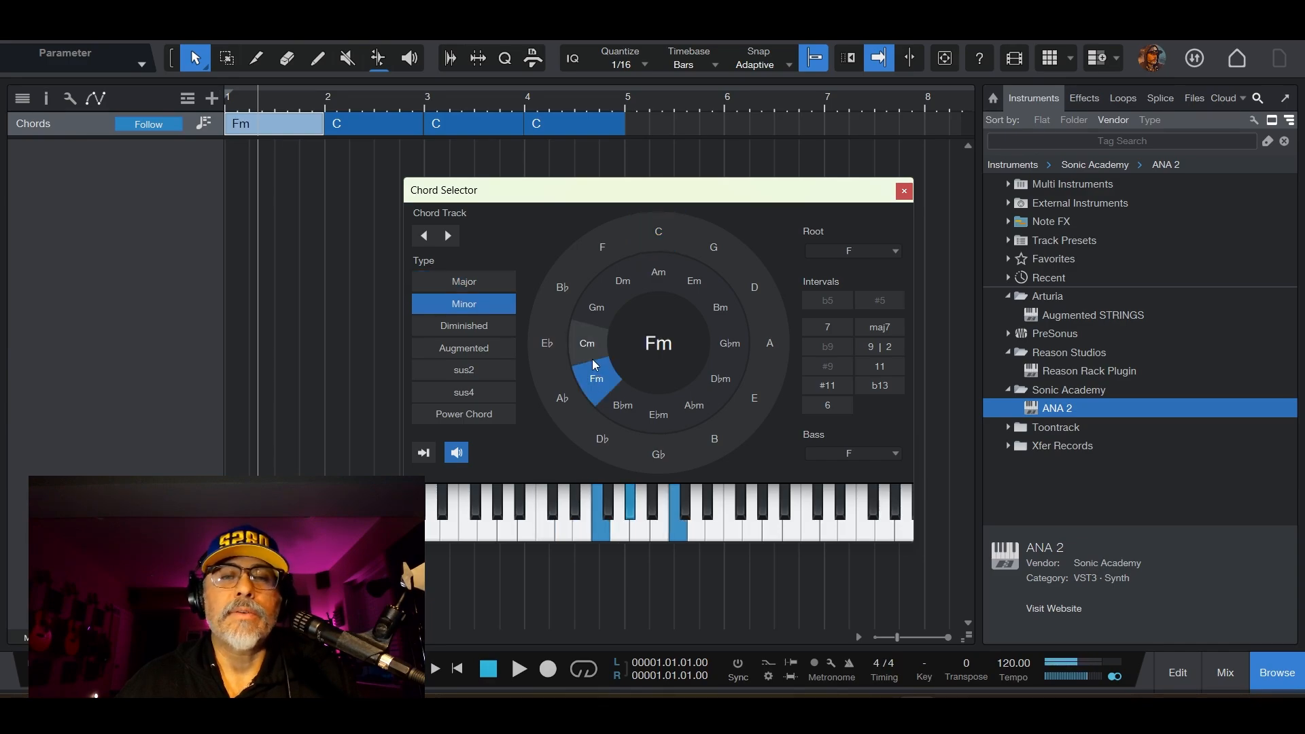
left_click(590, 348)
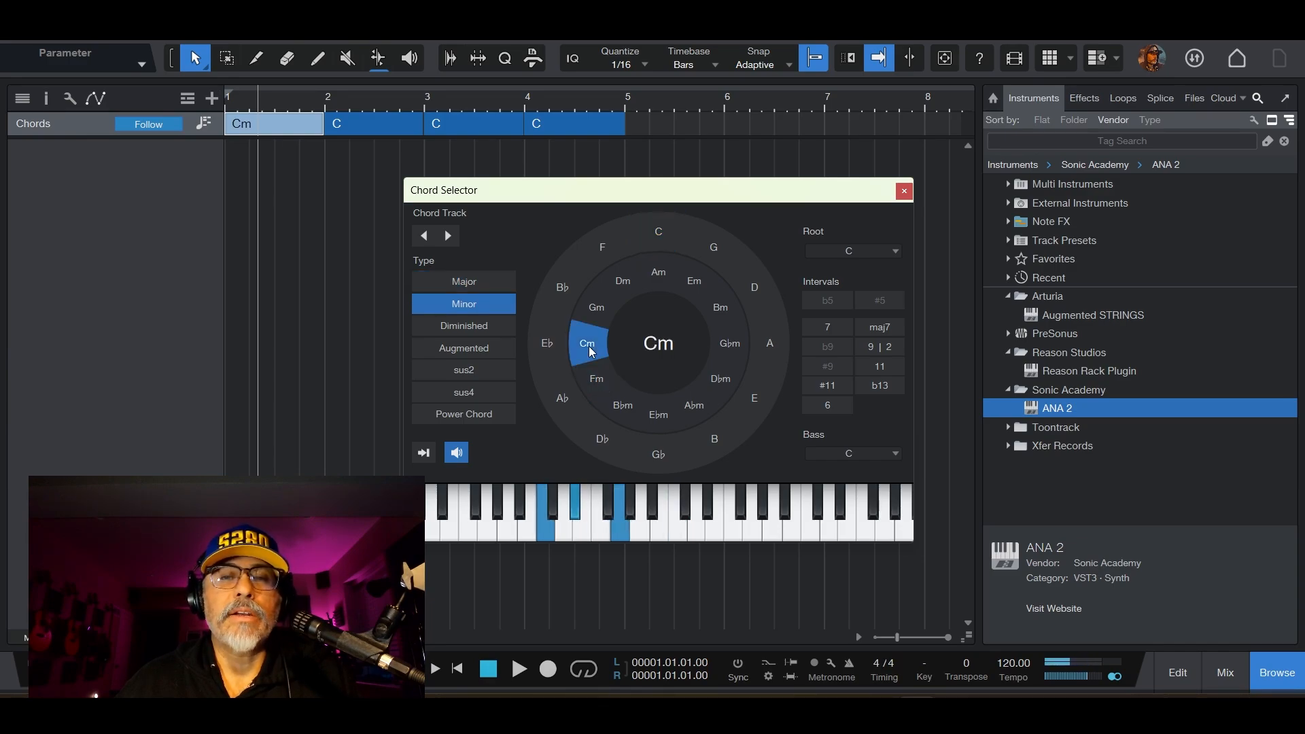
left_click(598, 308)
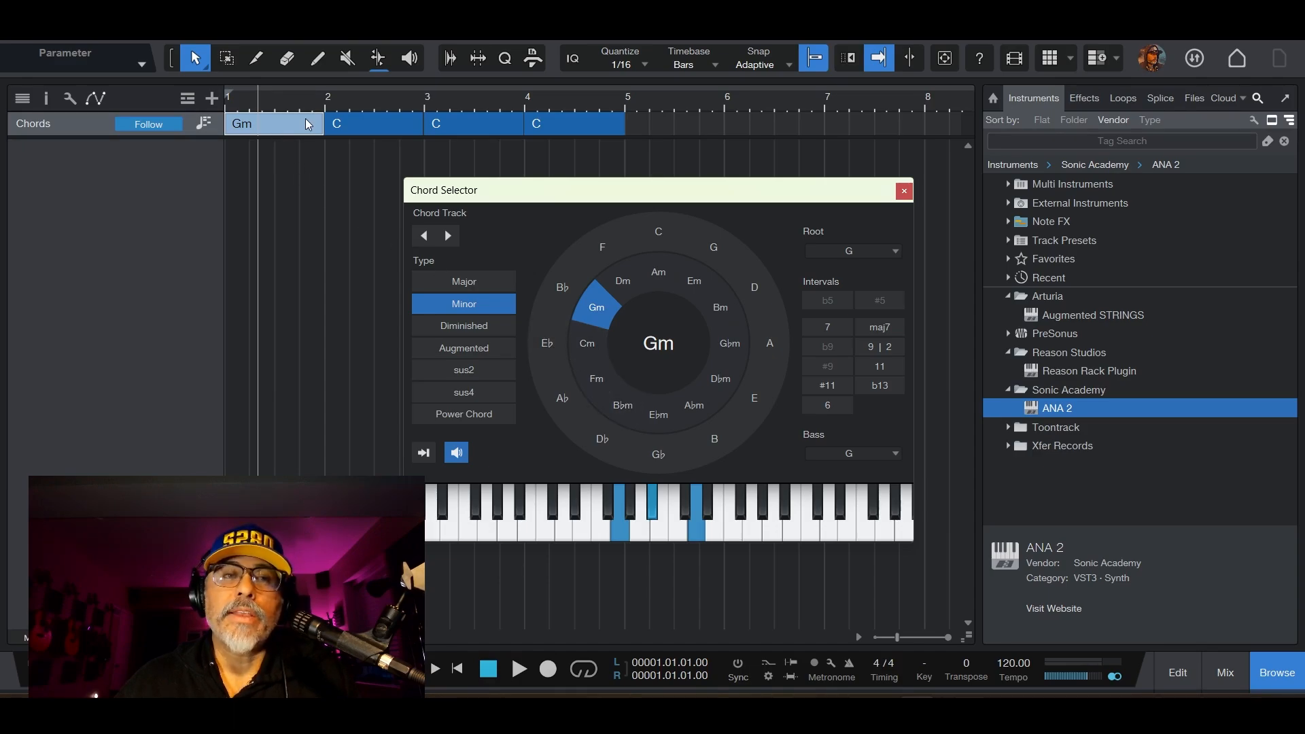
left_click(588, 345)
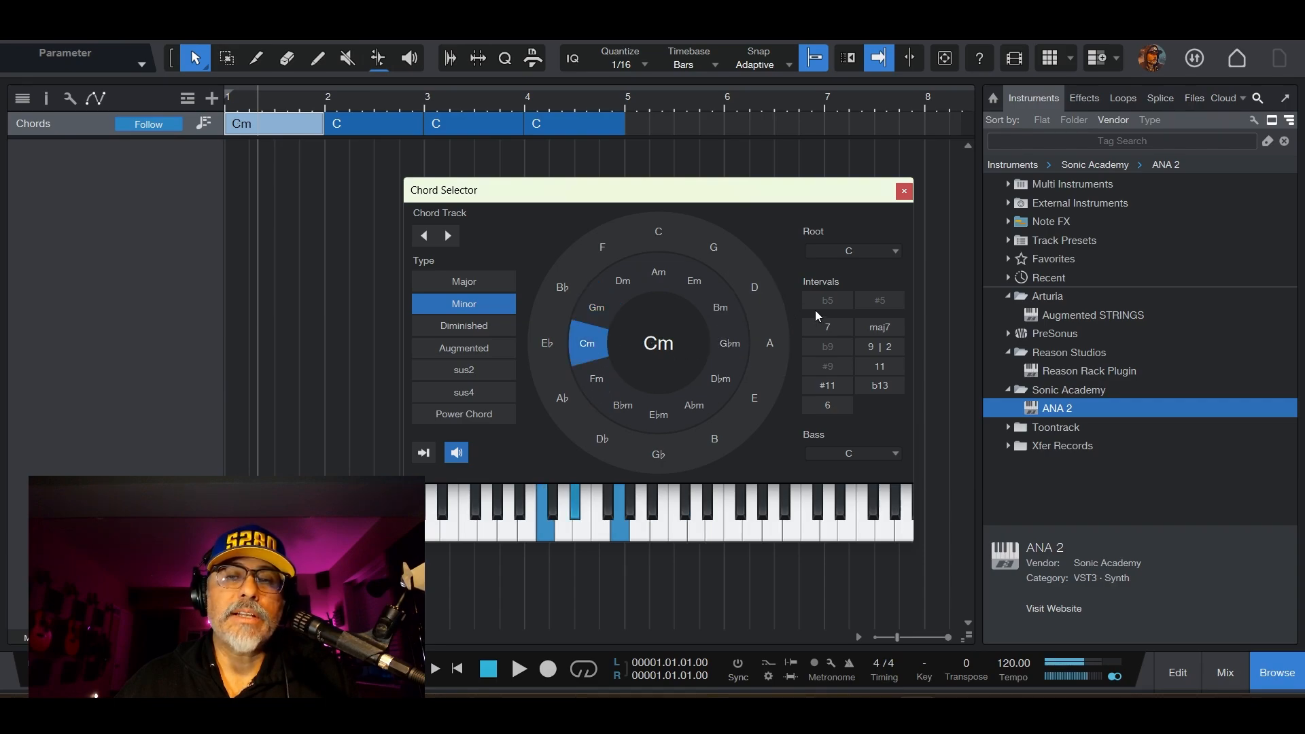
left_click(831, 330)
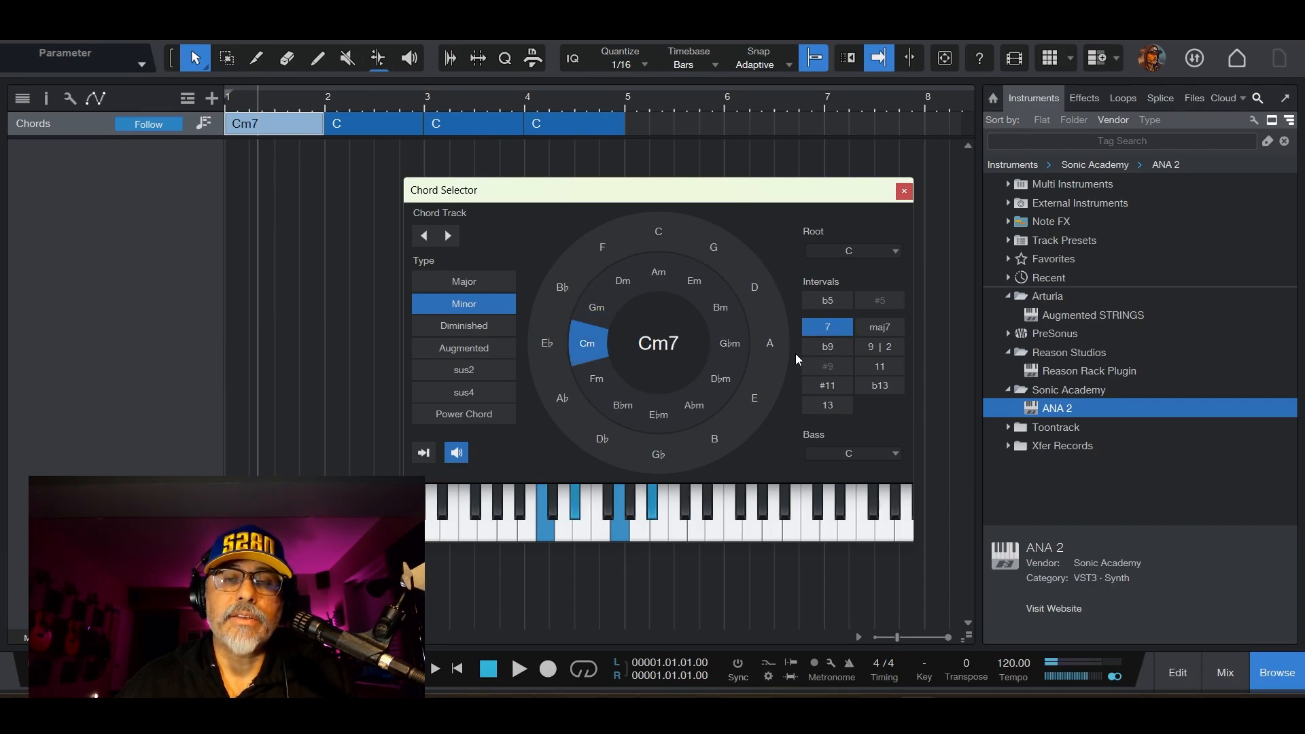
Try Dm7 for the bar 2 chord, and set it to Gm7
left_click(366, 117)
left_click(605, 285)
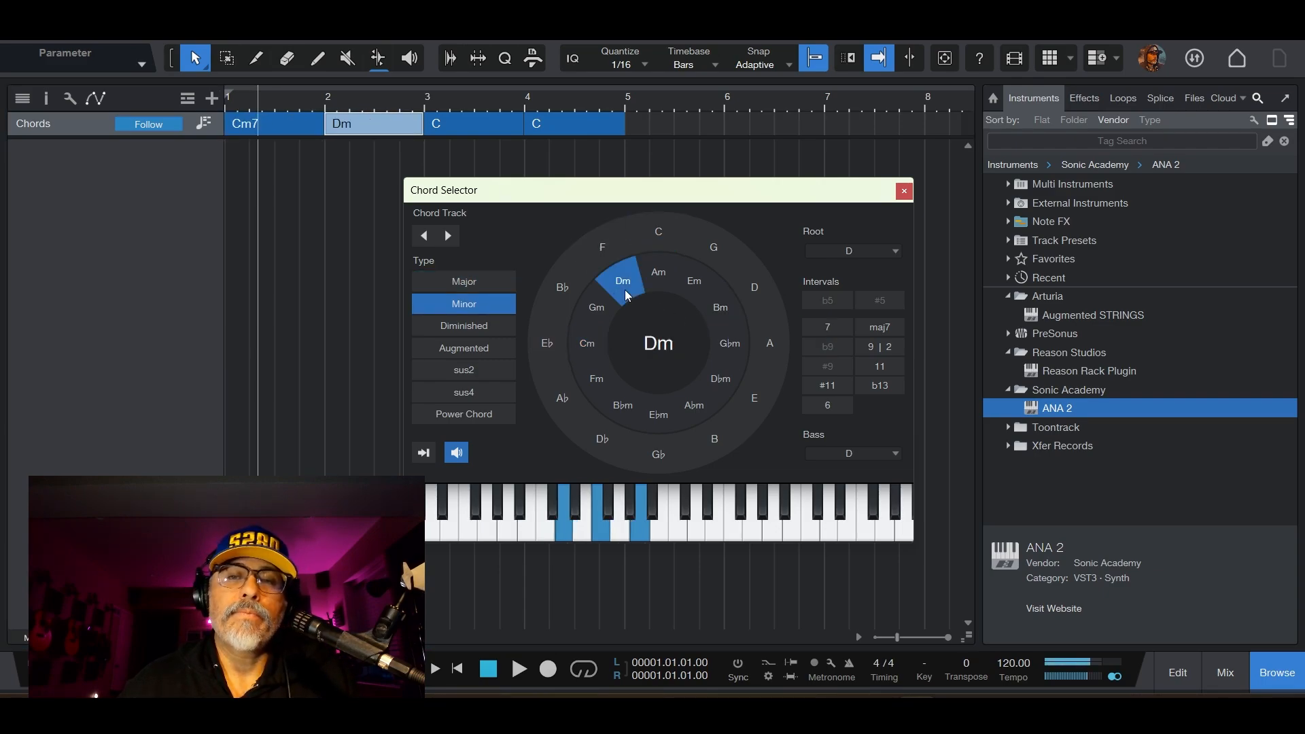
left_click(825, 330)
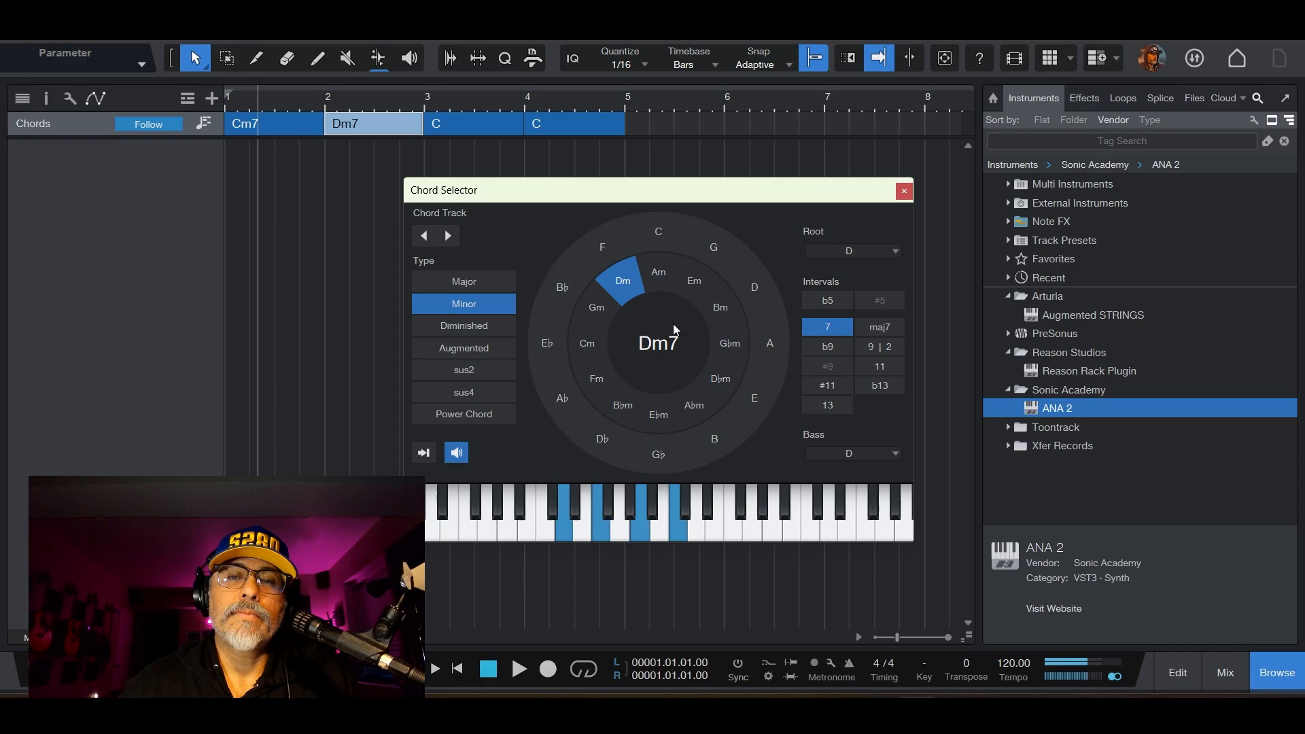
left_click(588, 309)
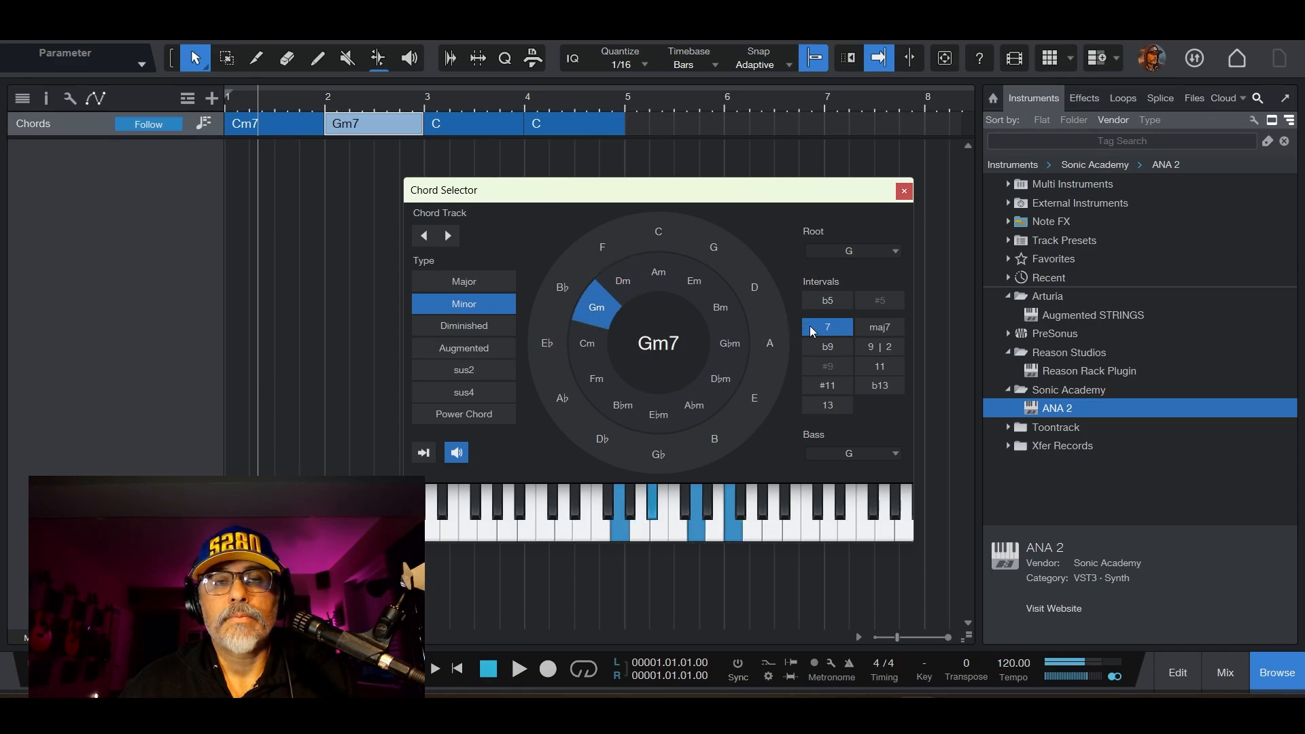
Set the bar 3 chord to E♭7
left_click(475, 123)
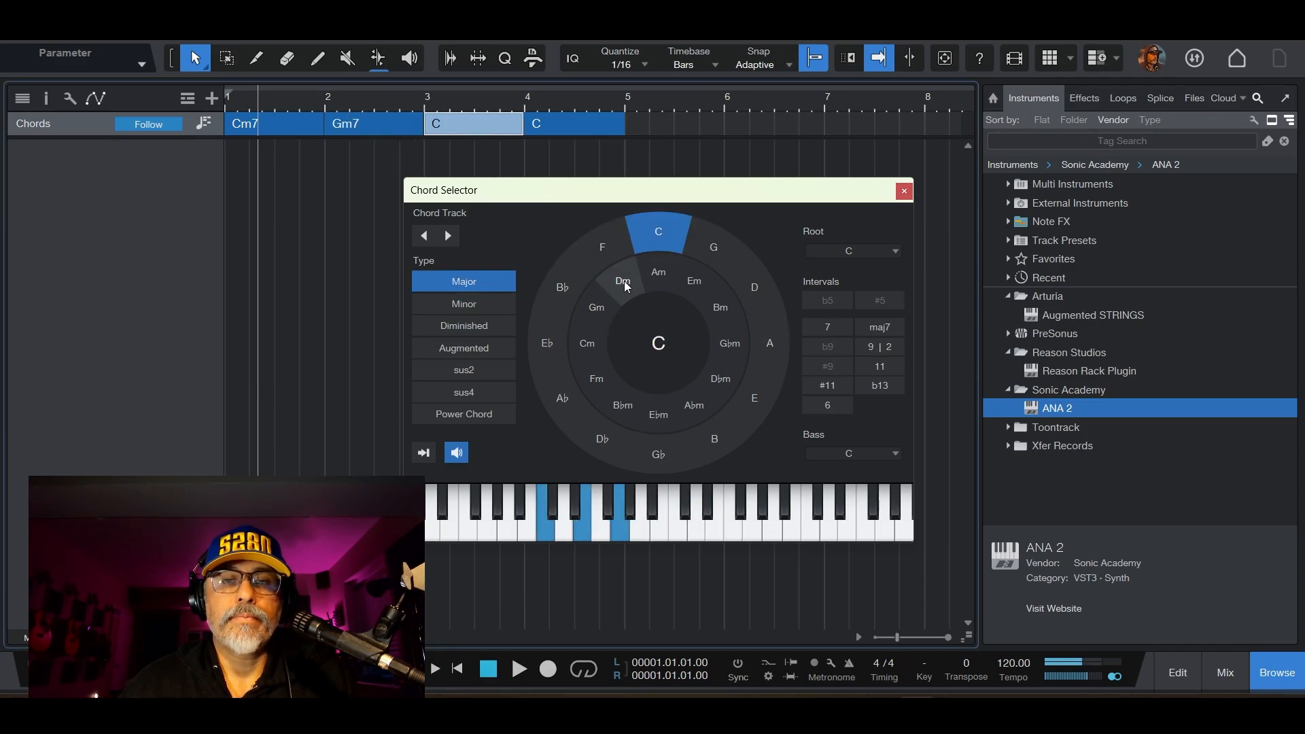
left_click(547, 341)
left_click(827, 327)
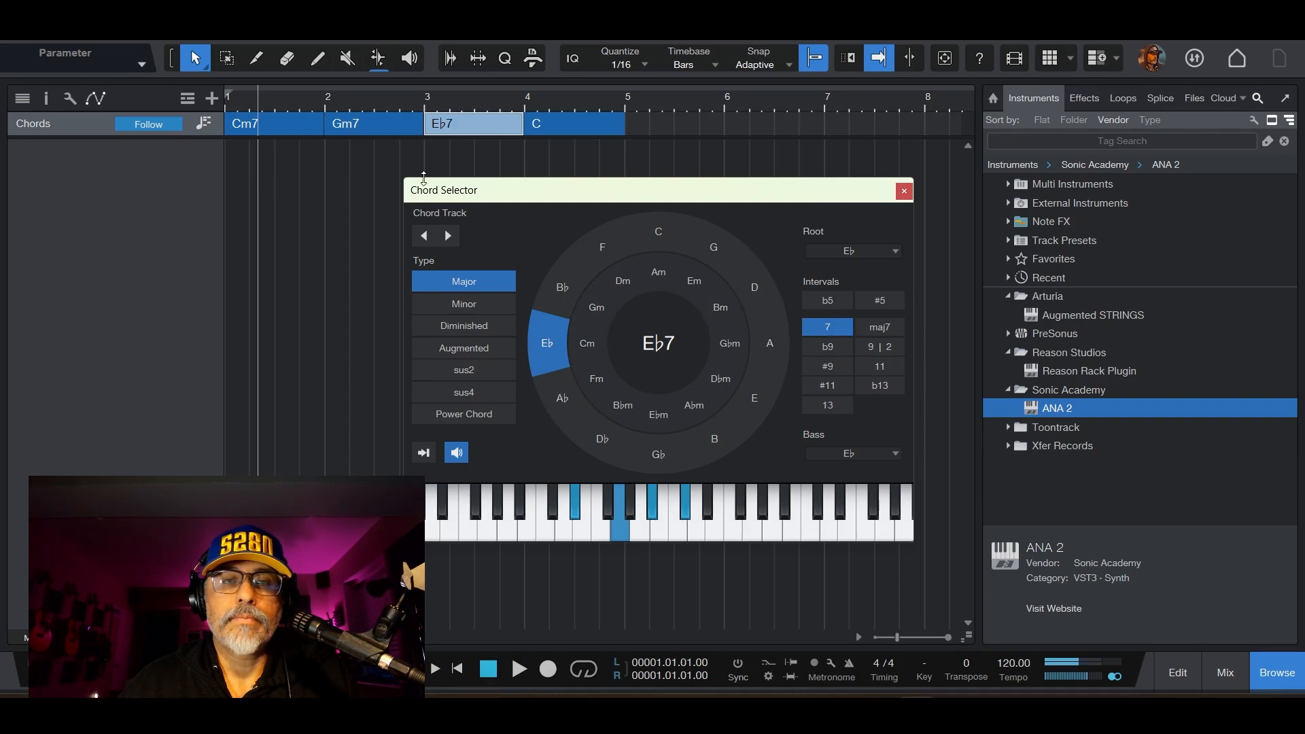
Set the bar 4 chord to Dm7
left_click(553, 126)
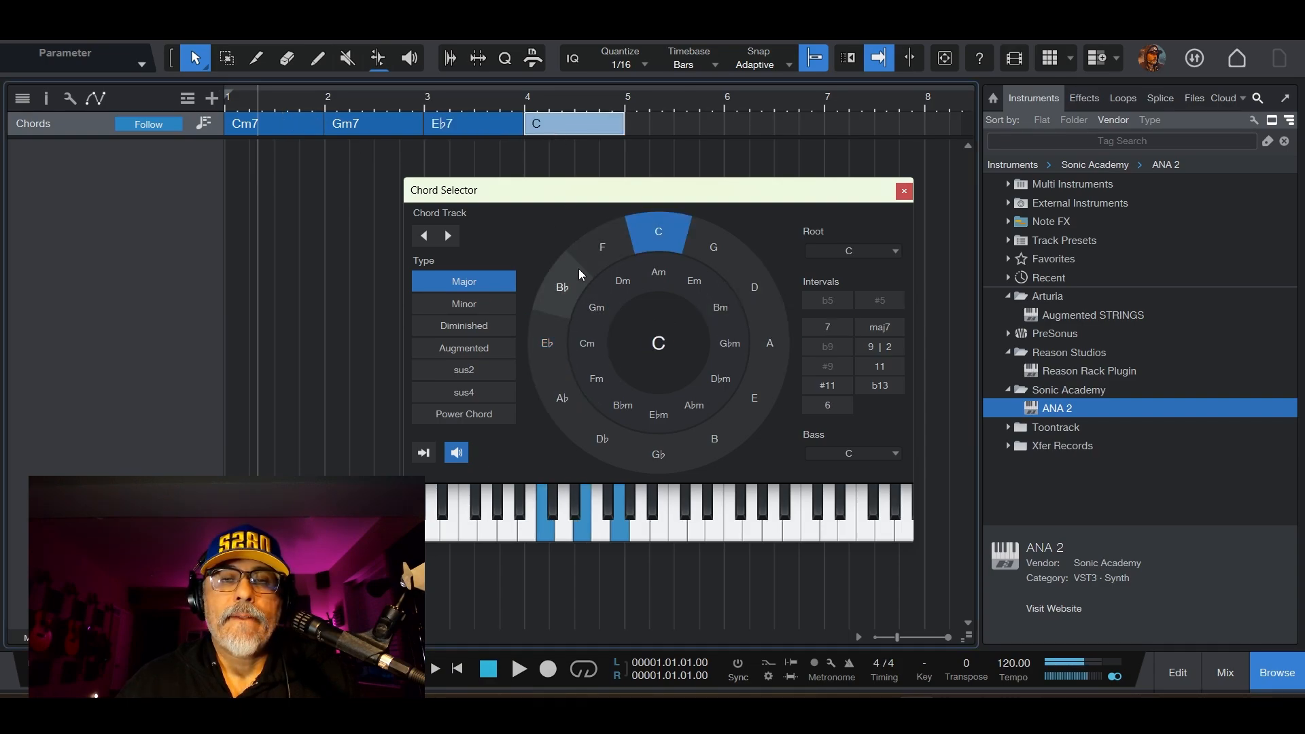
left_click(621, 282)
left_click(819, 331)
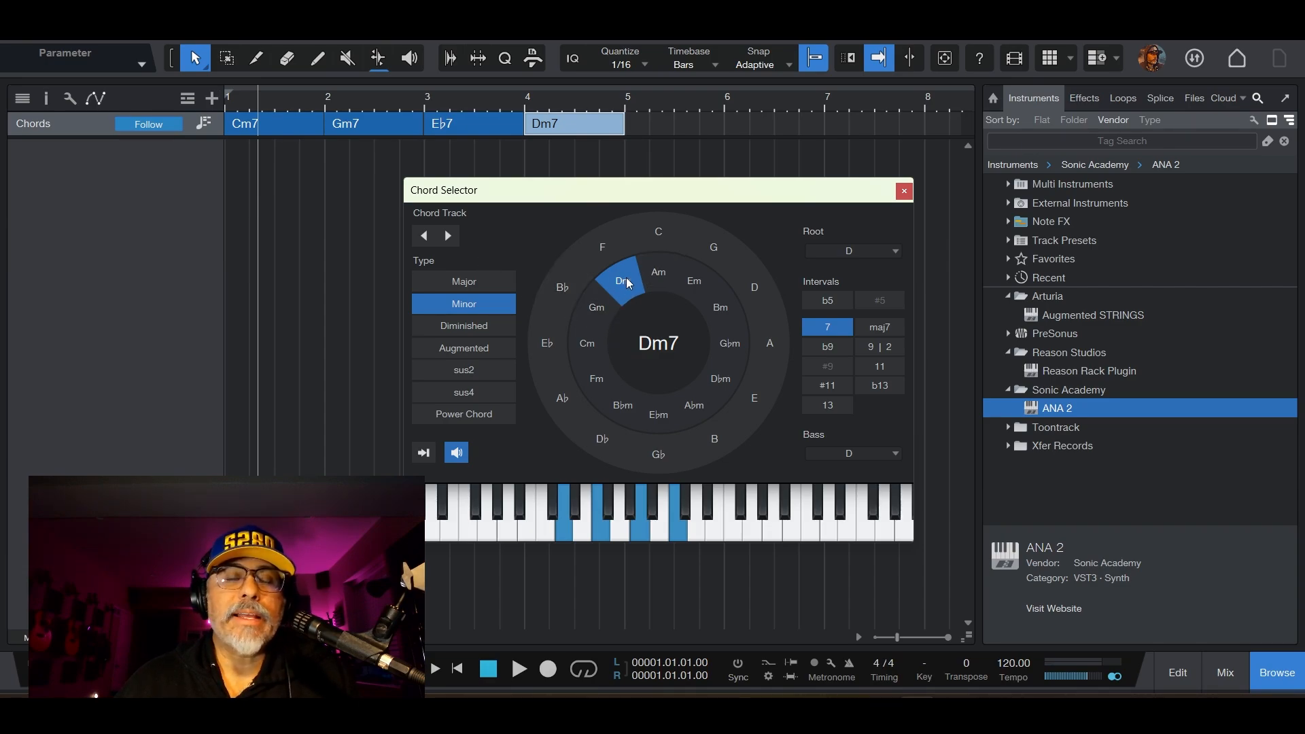
Audition the chords of the four-bar progression one after another on the chord track
left_click(273, 121)
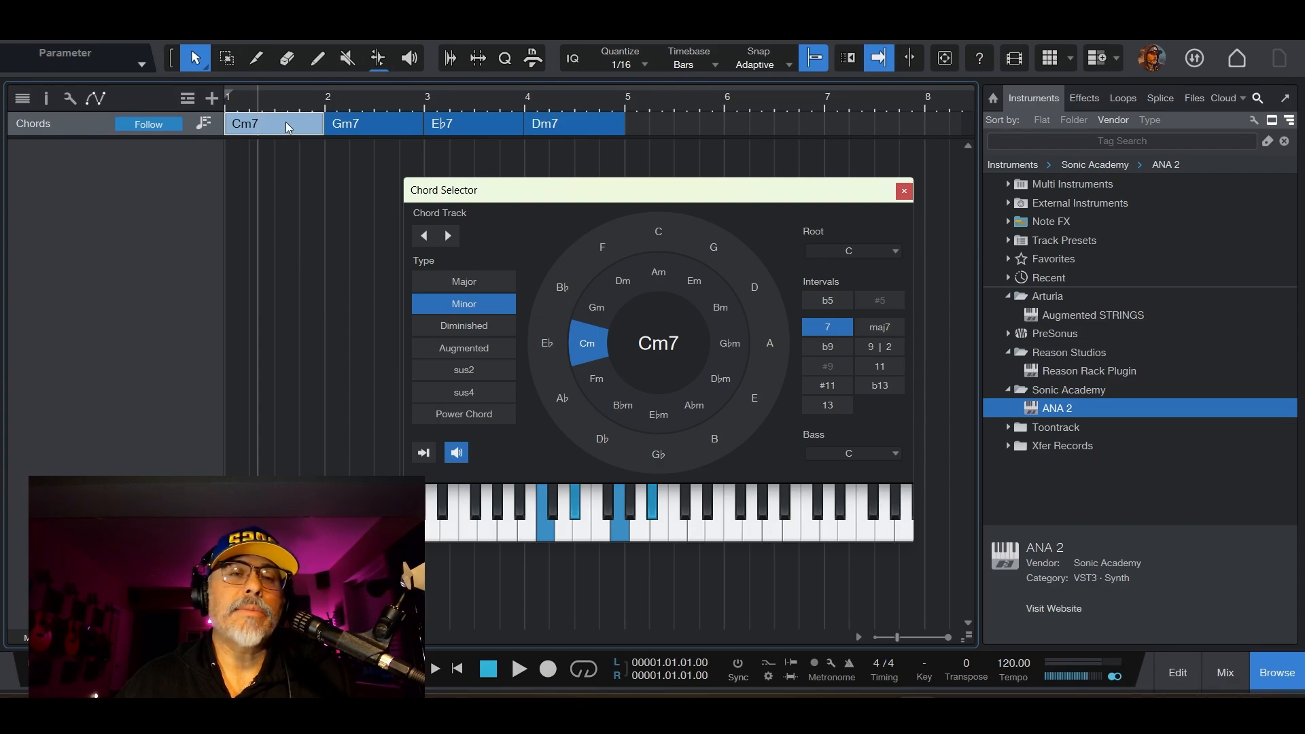
left_click(348, 128)
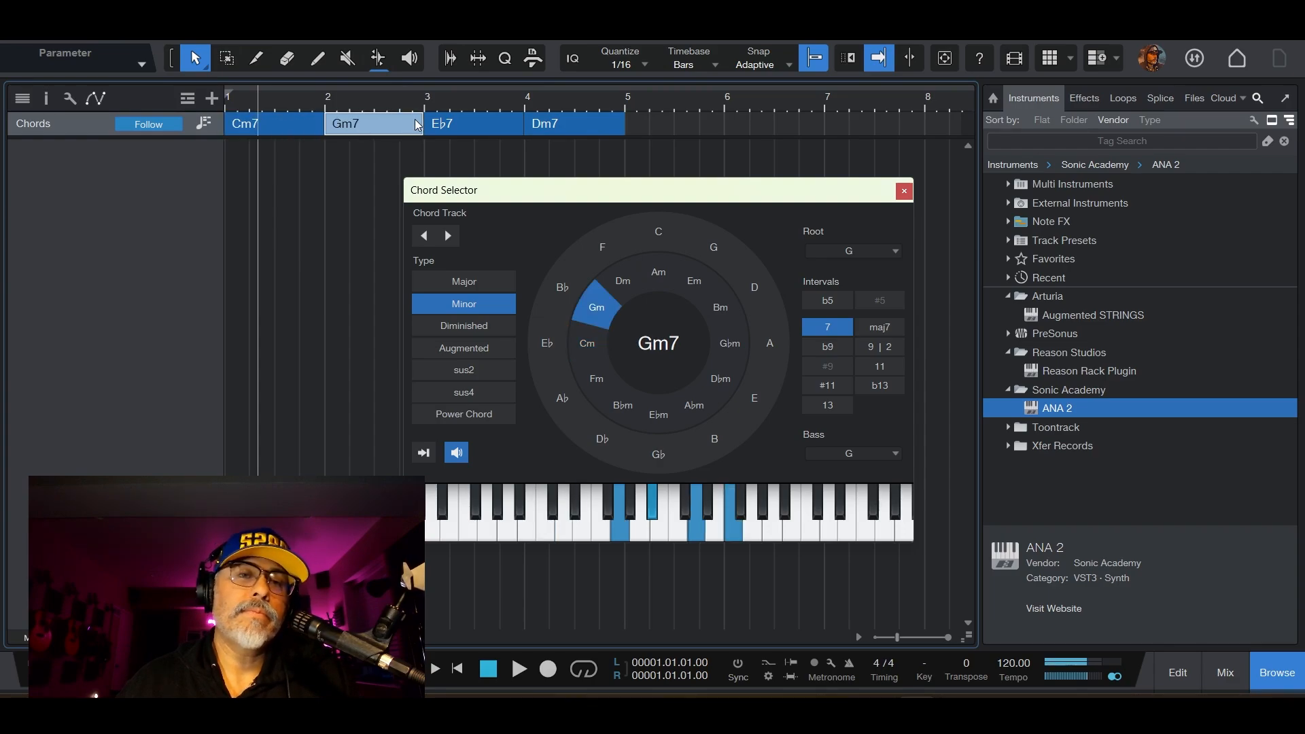
left_click(463, 127)
left_click(564, 131)
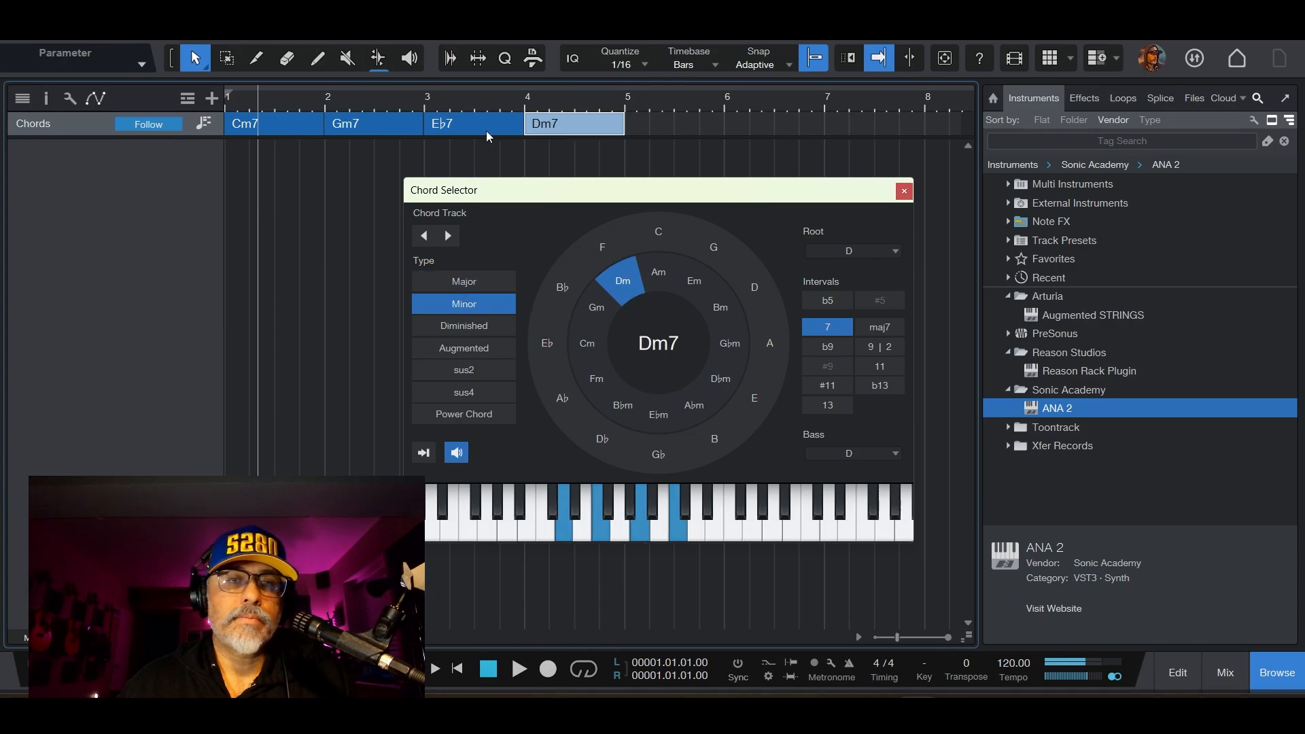
left_click(309, 122)
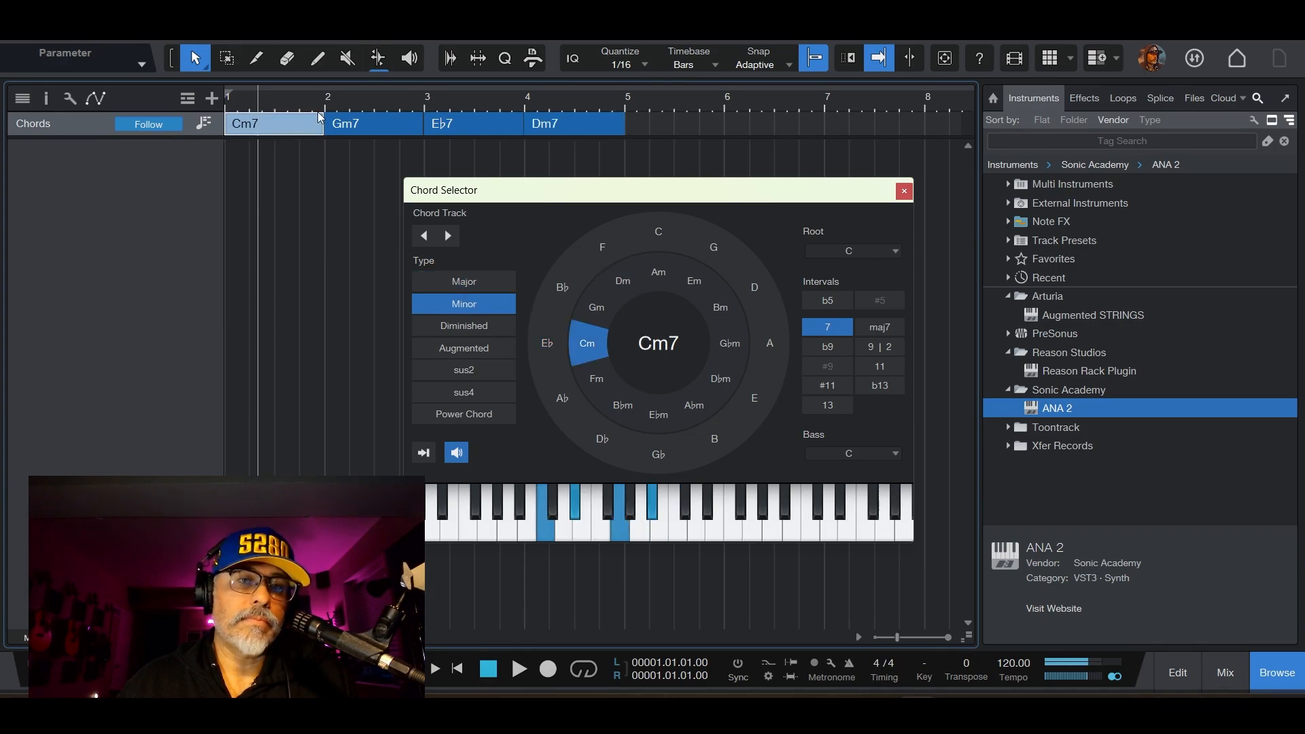
left_click(456, 126)
left_click(546, 129)
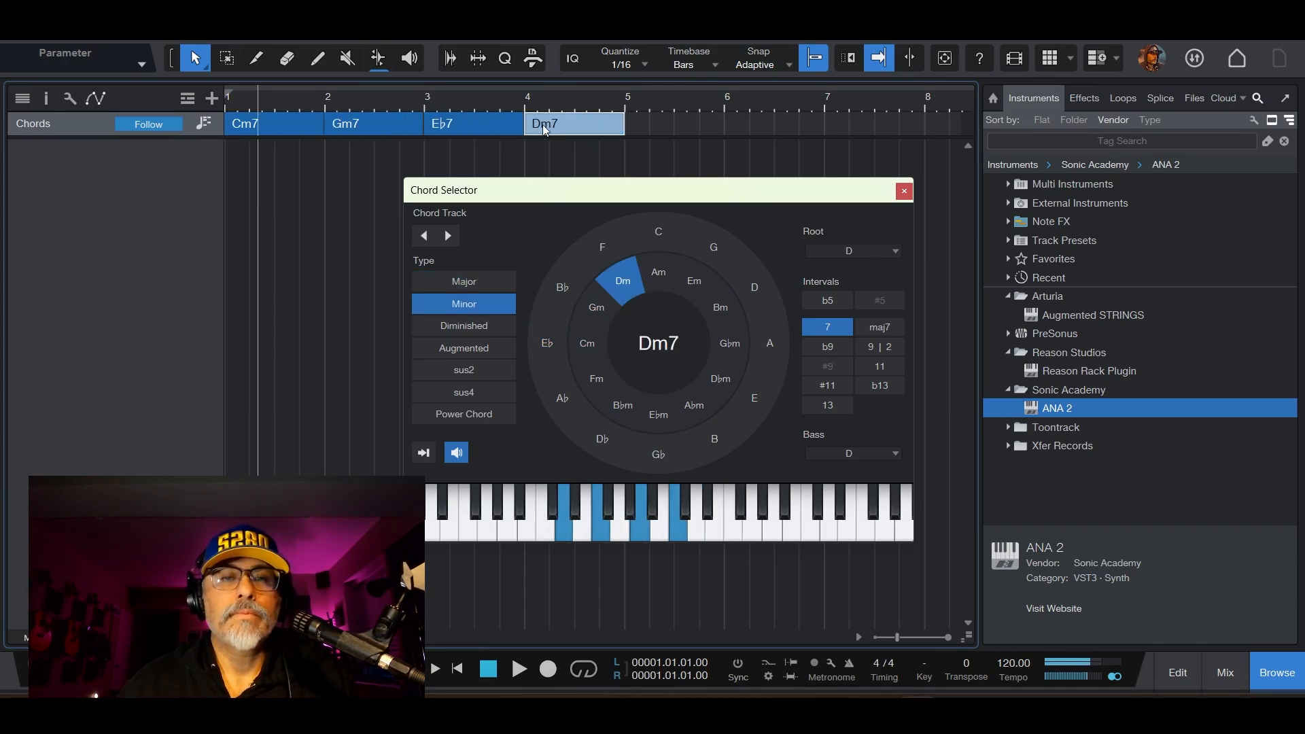
Try A♭7, D♭7, F7 and G7 as the bar 3 chord and audition the first three chords in order
left_click(474, 128)
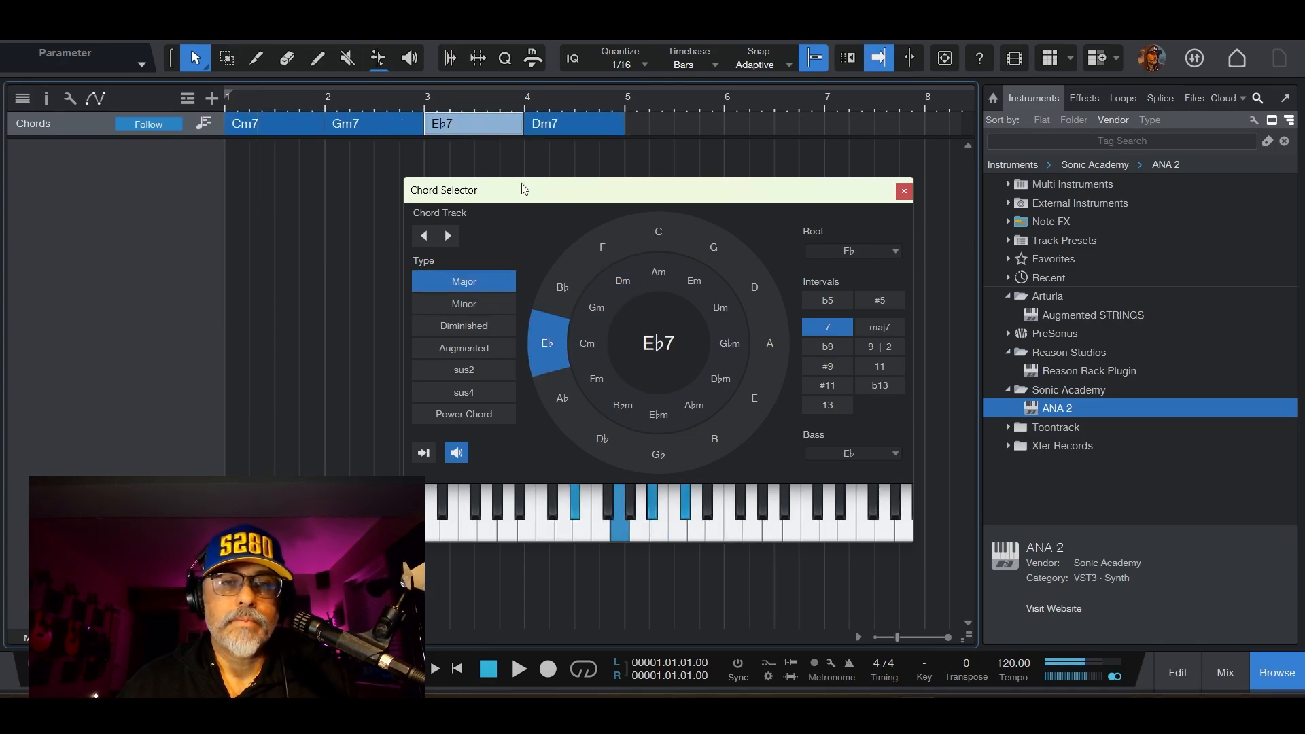
left_click(563, 399)
left_click(597, 437)
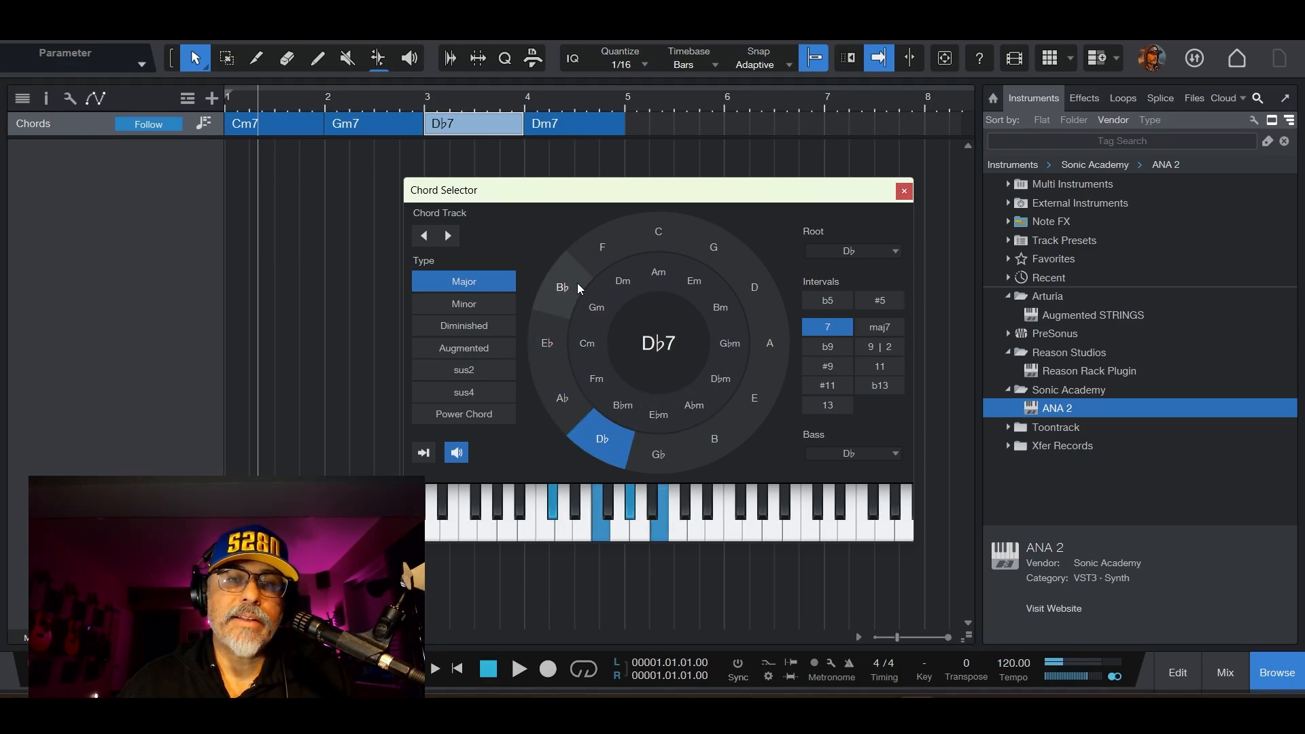
left_click(597, 255)
left_click(719, 263)
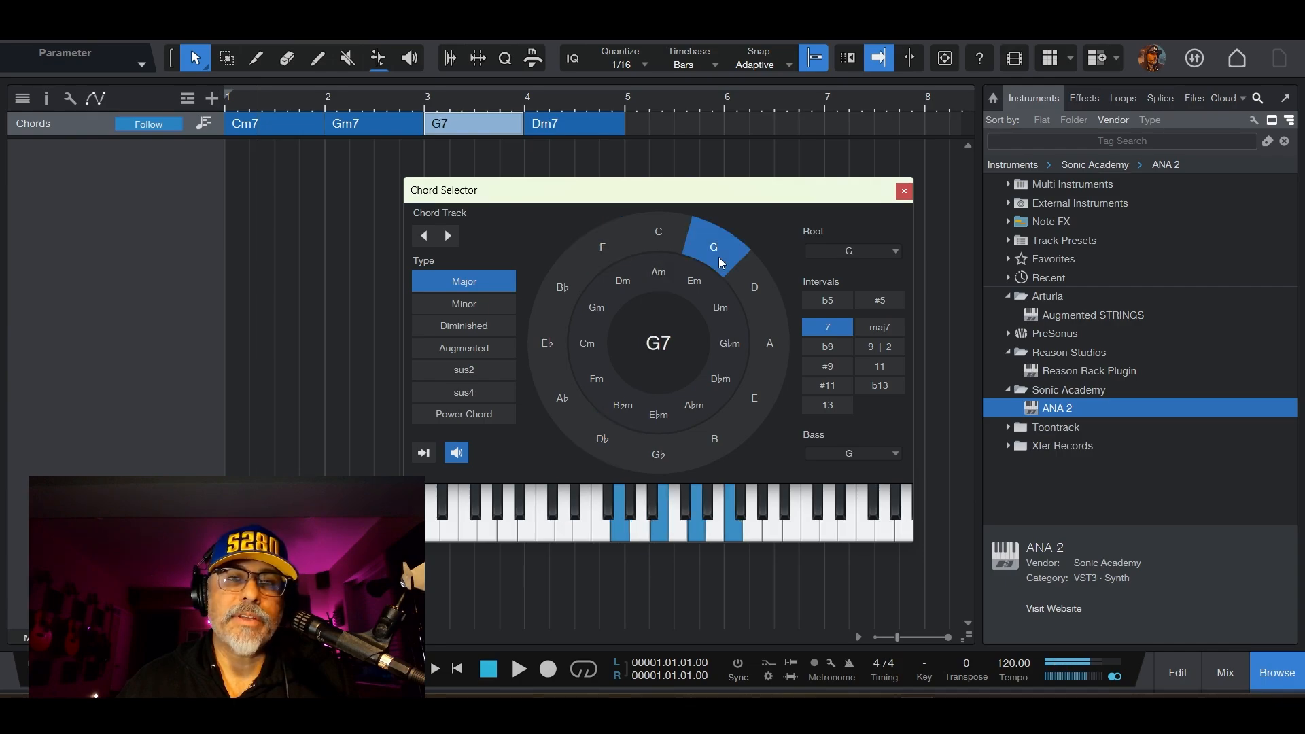
left_click(251, 125)
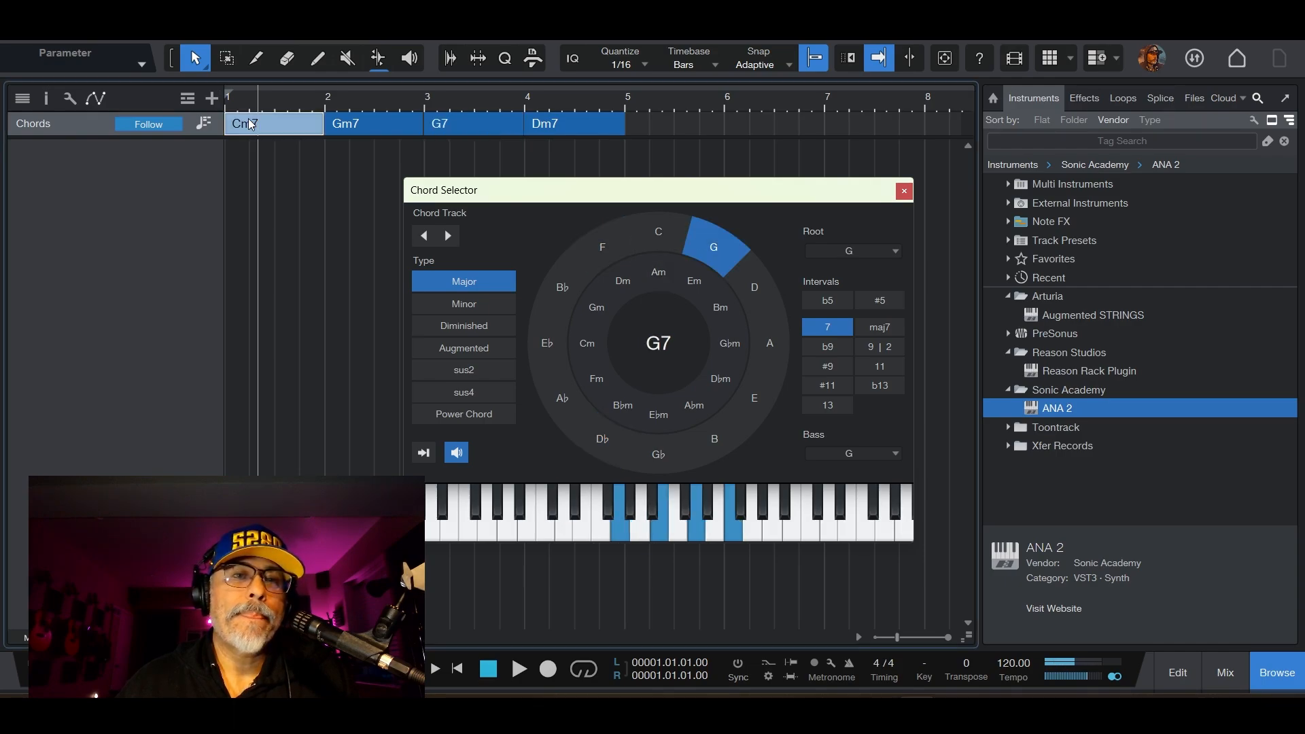
left_click(386, 124)
left_click(459, 126)
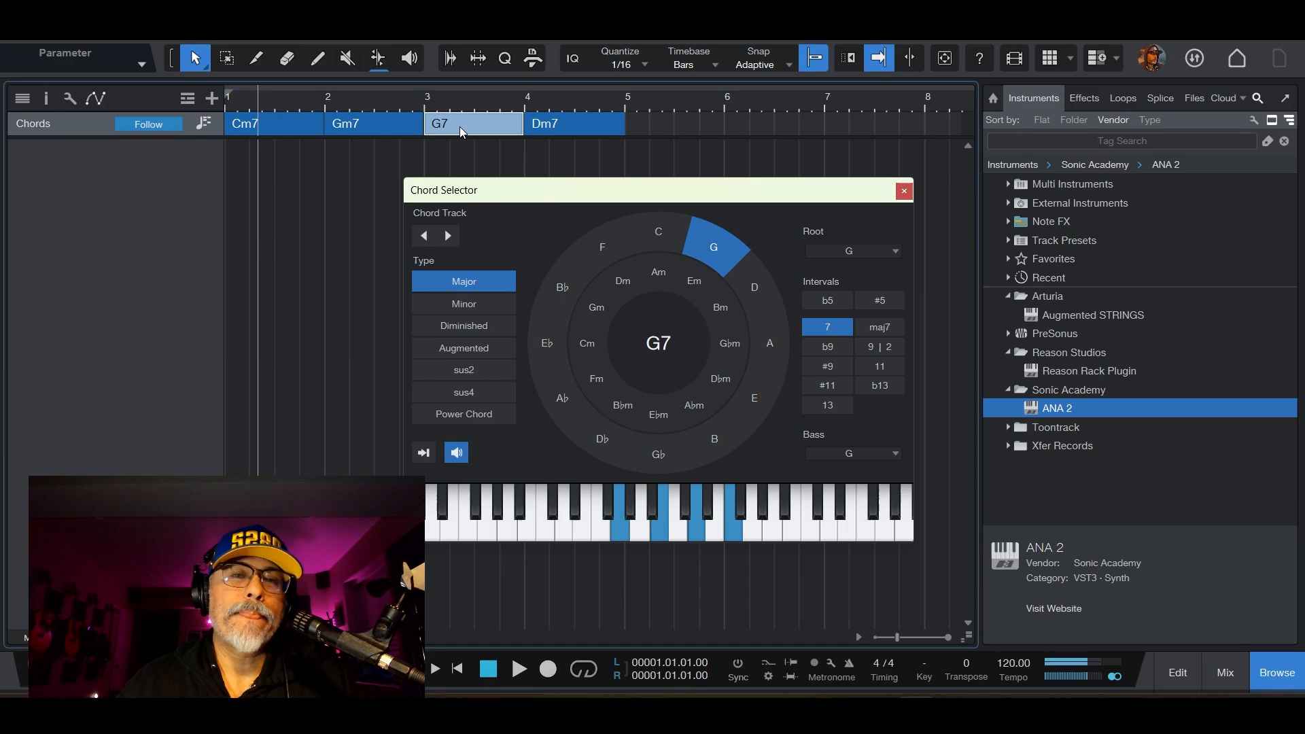
Try F7 and B♭7 for the bar 3 chord, and set it to B♭m7
left_click(609, 256)
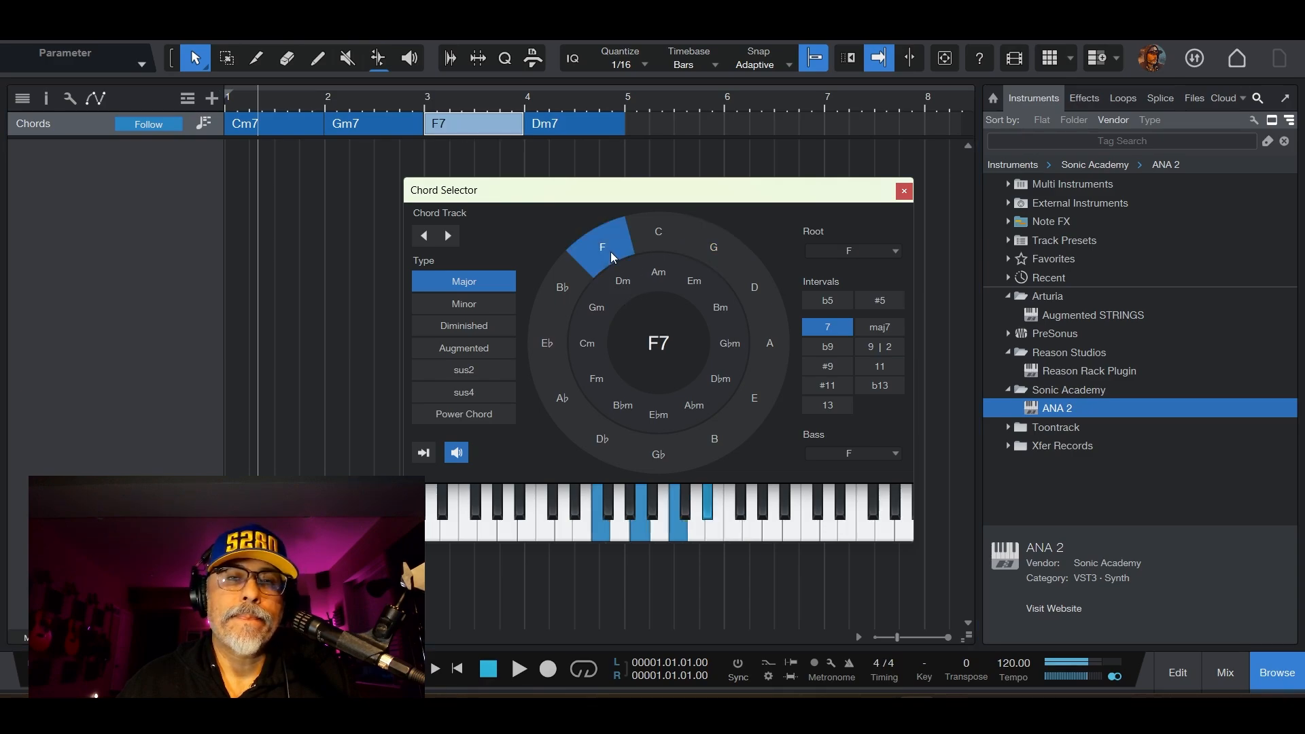
left_click(554, 295)
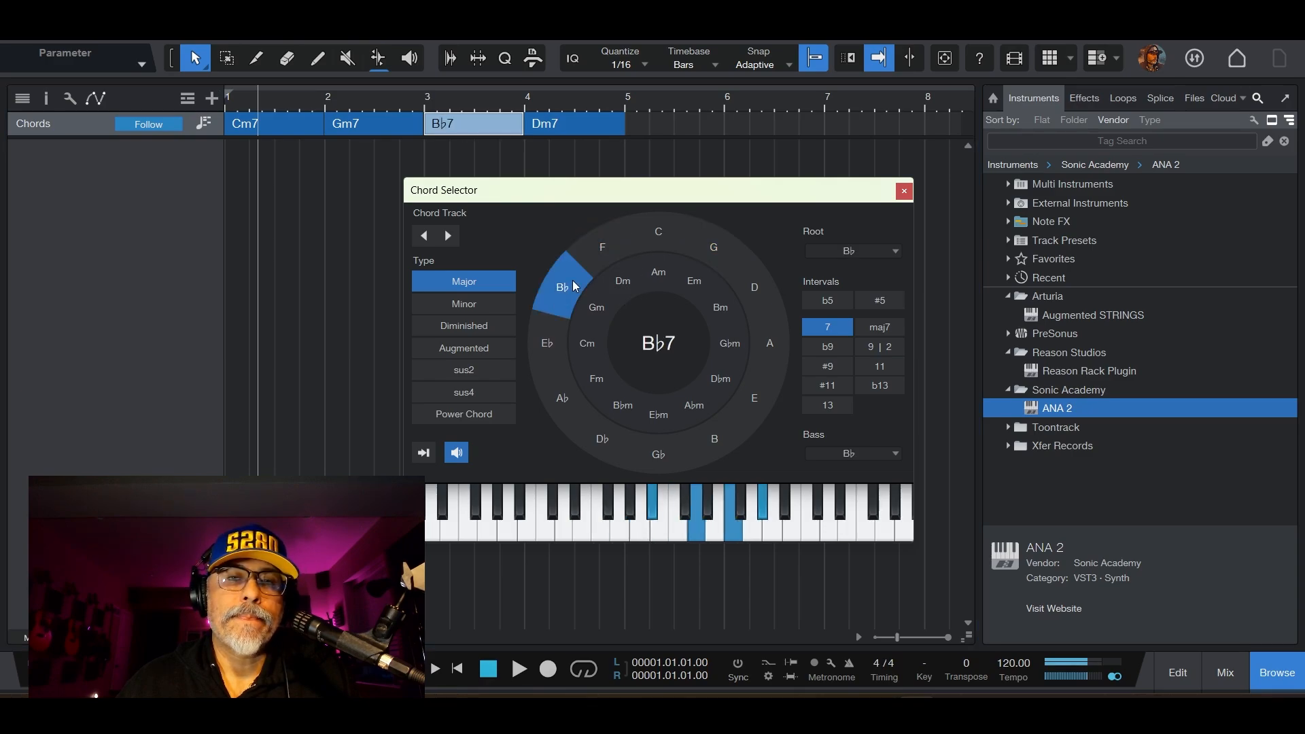
left_click(611, 398)
Audition all four chords in order from bar 1 to bar 4, and close the Chord Selector
left_click(293, 121)
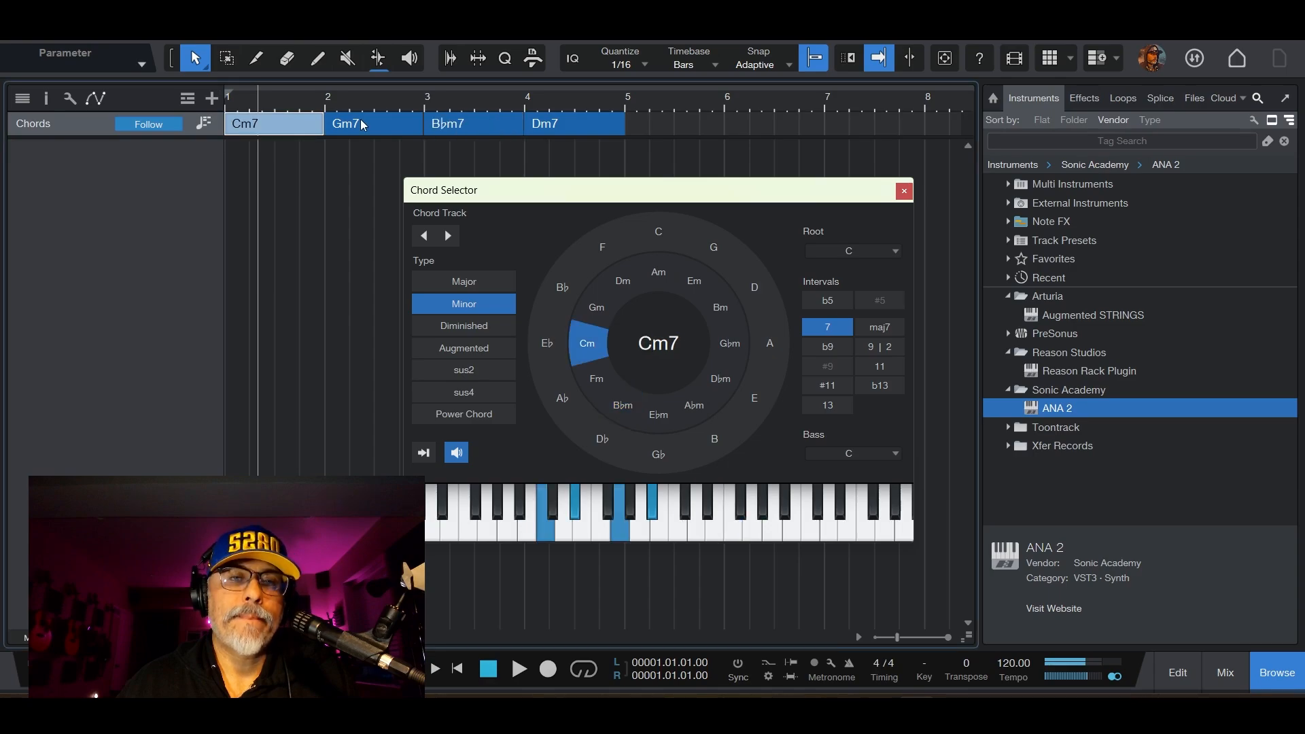
left_click(367, 121)
left_click(446, 129)
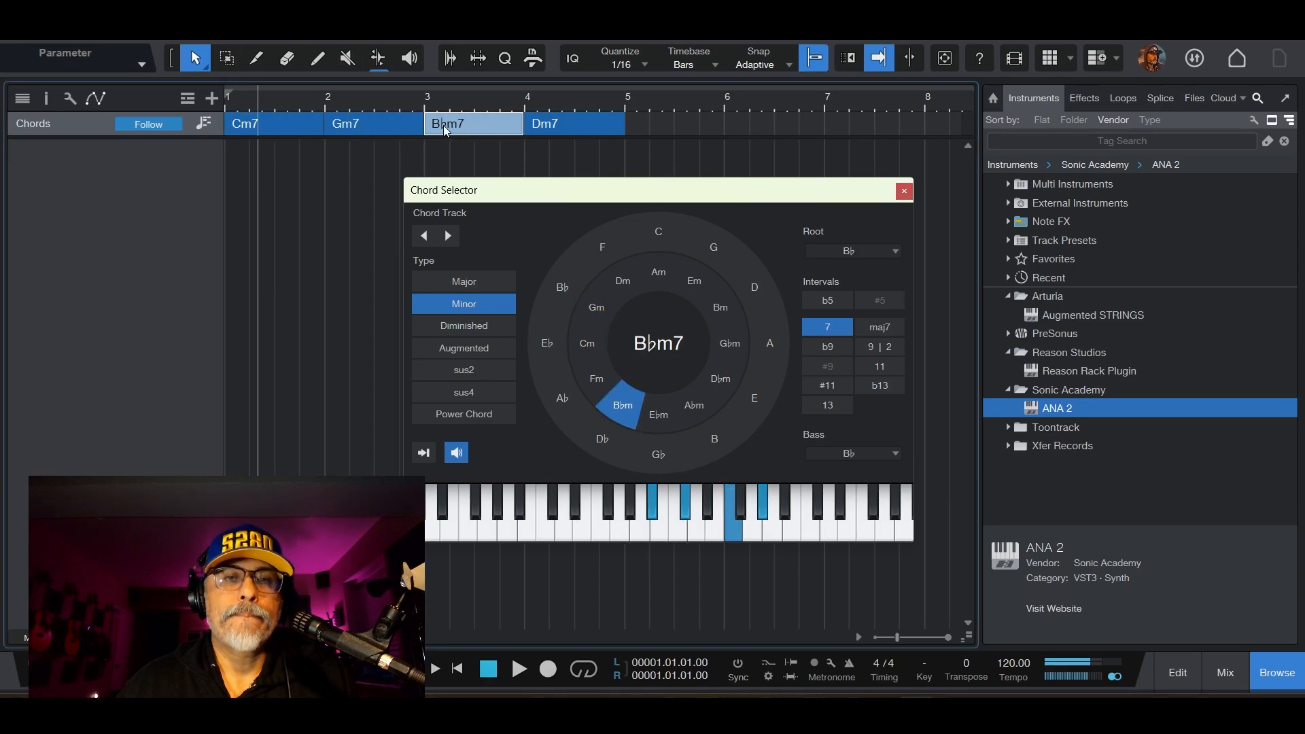
left_click(551, 128)
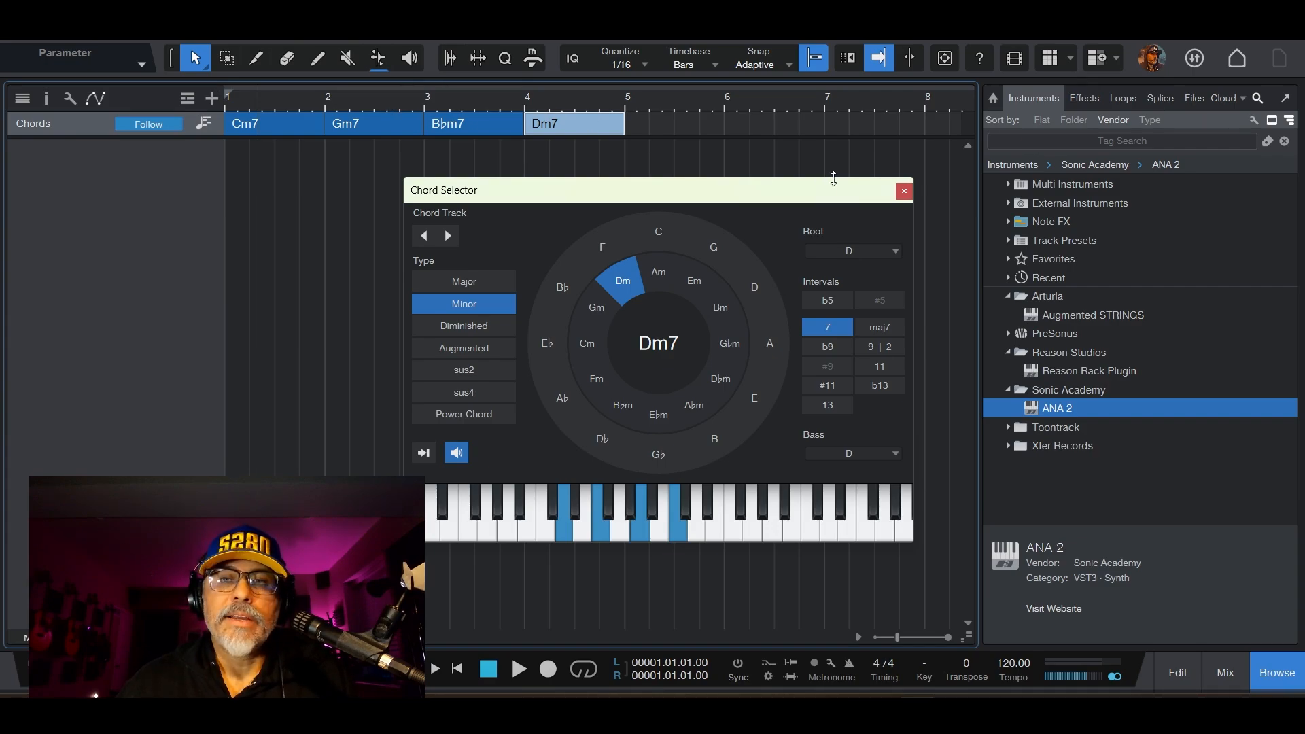
left_click(903, 193)
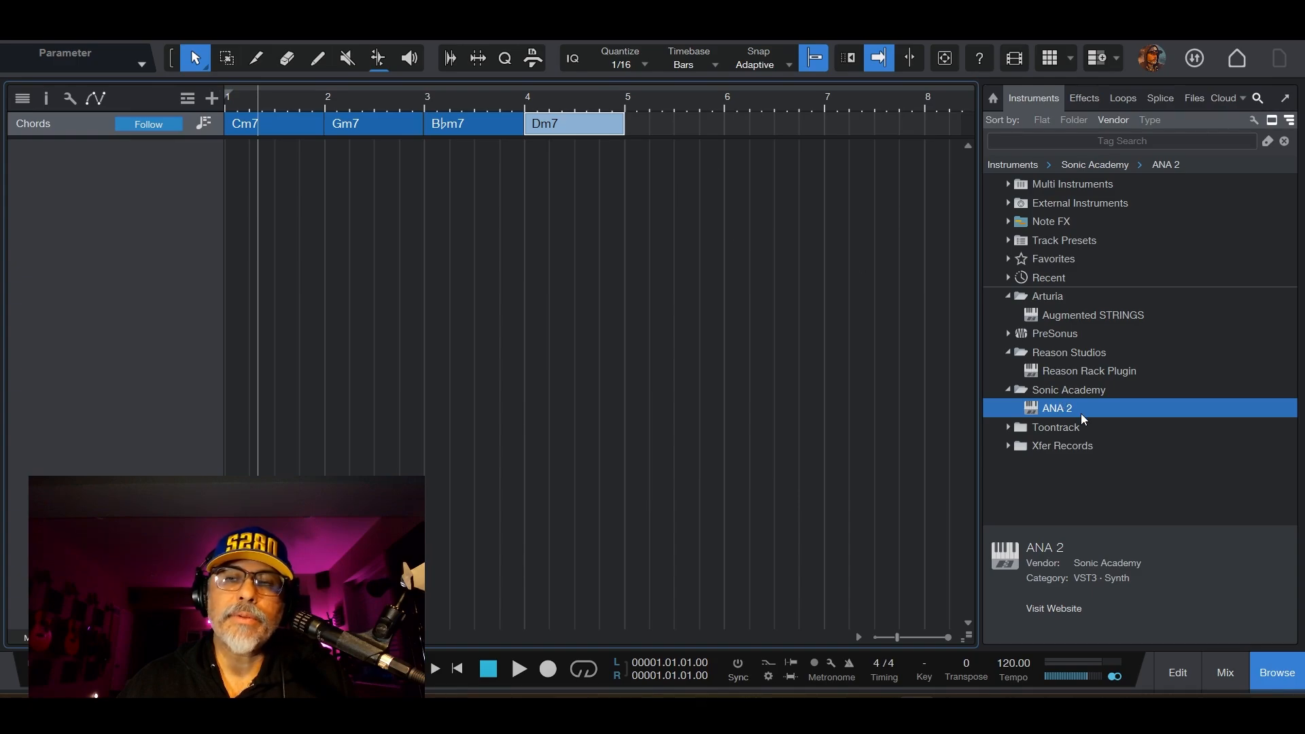
Add an ANA 2 instrument track and lower its channel volume to about -6.7 dB in the mixer
left_click_drag(1081, 413, 64, 161)
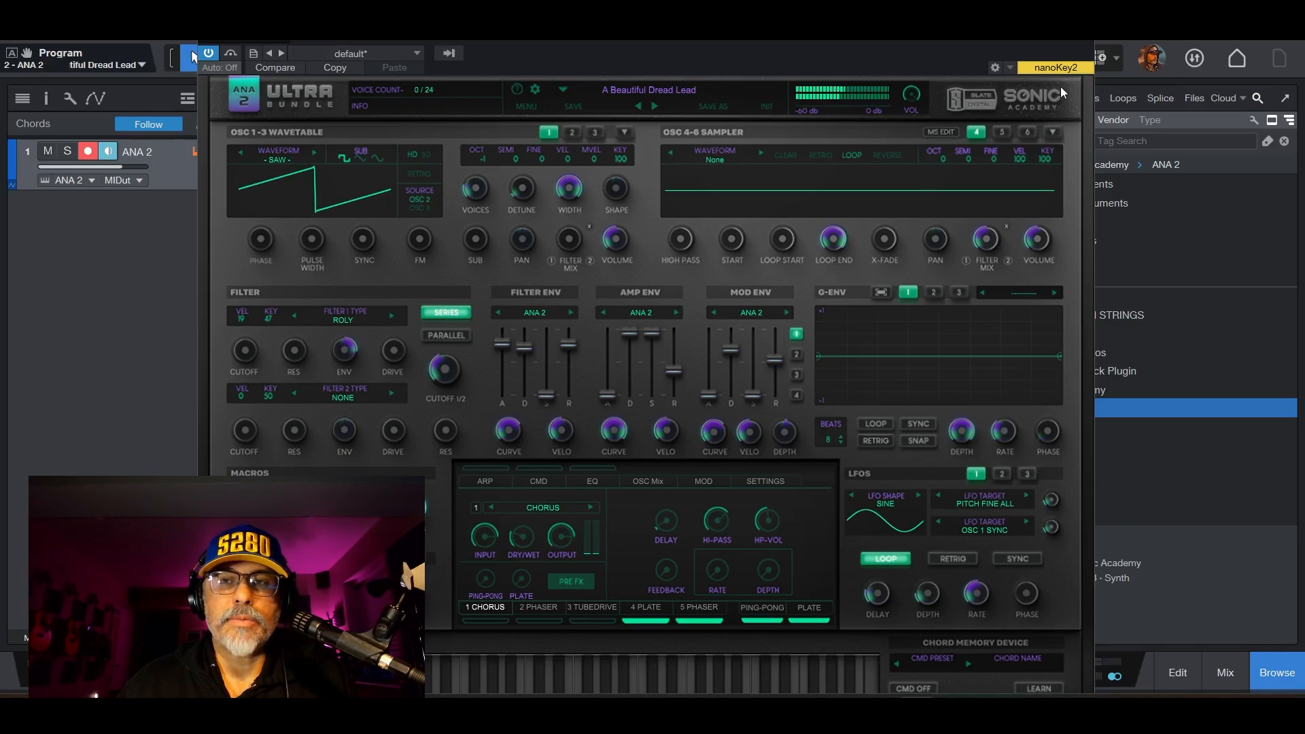
left_click(1085, 35)
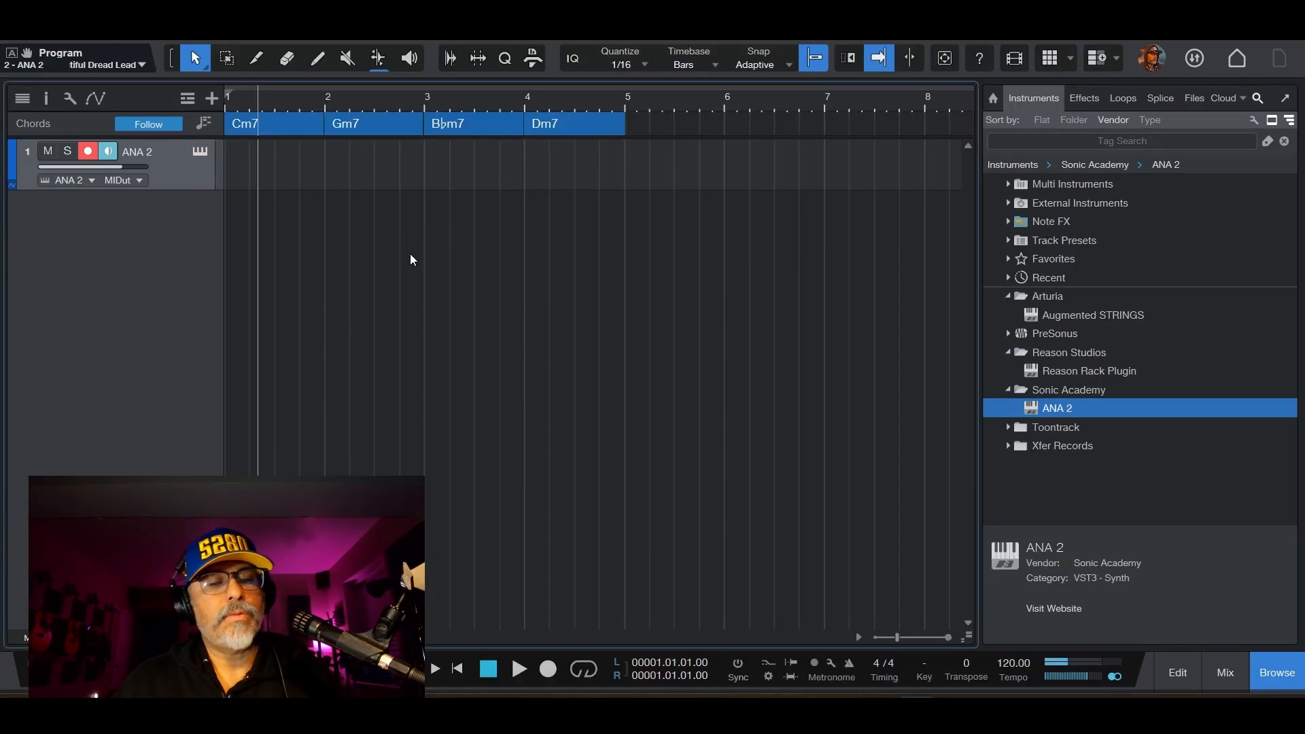
key("F3")
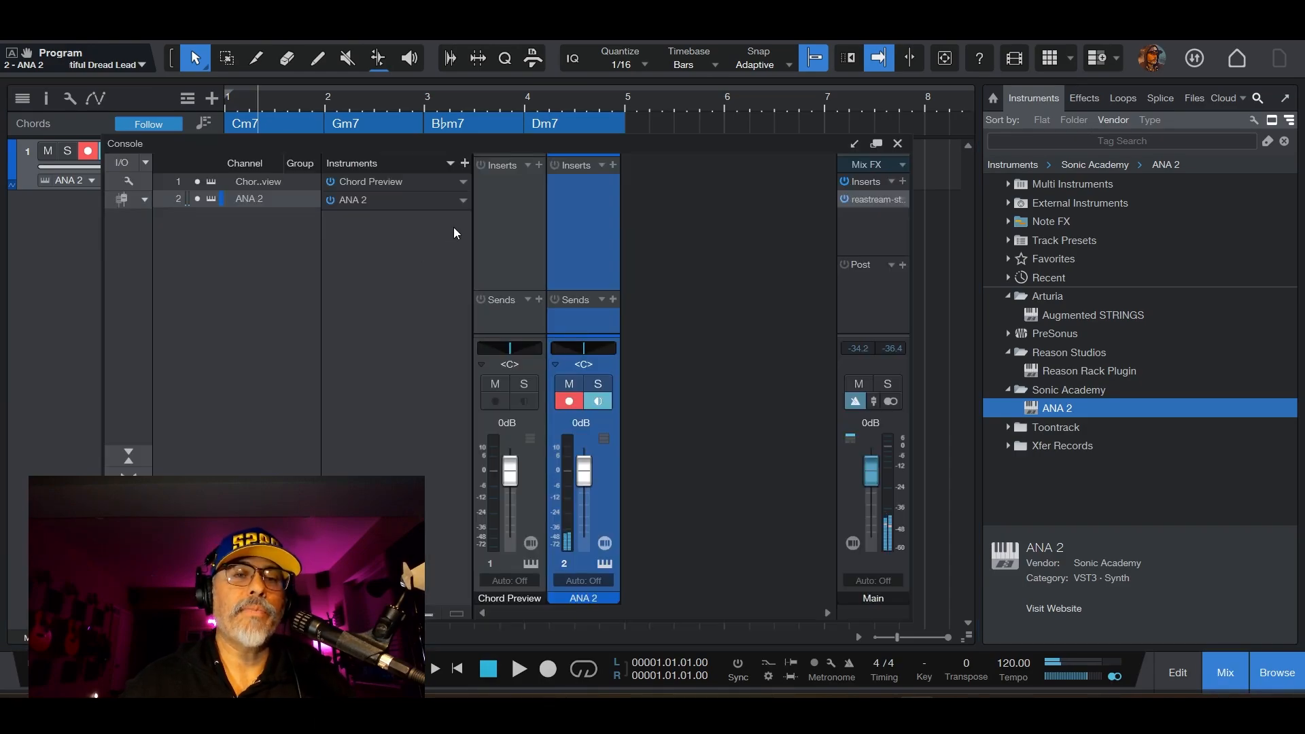
left_click(876, 144)
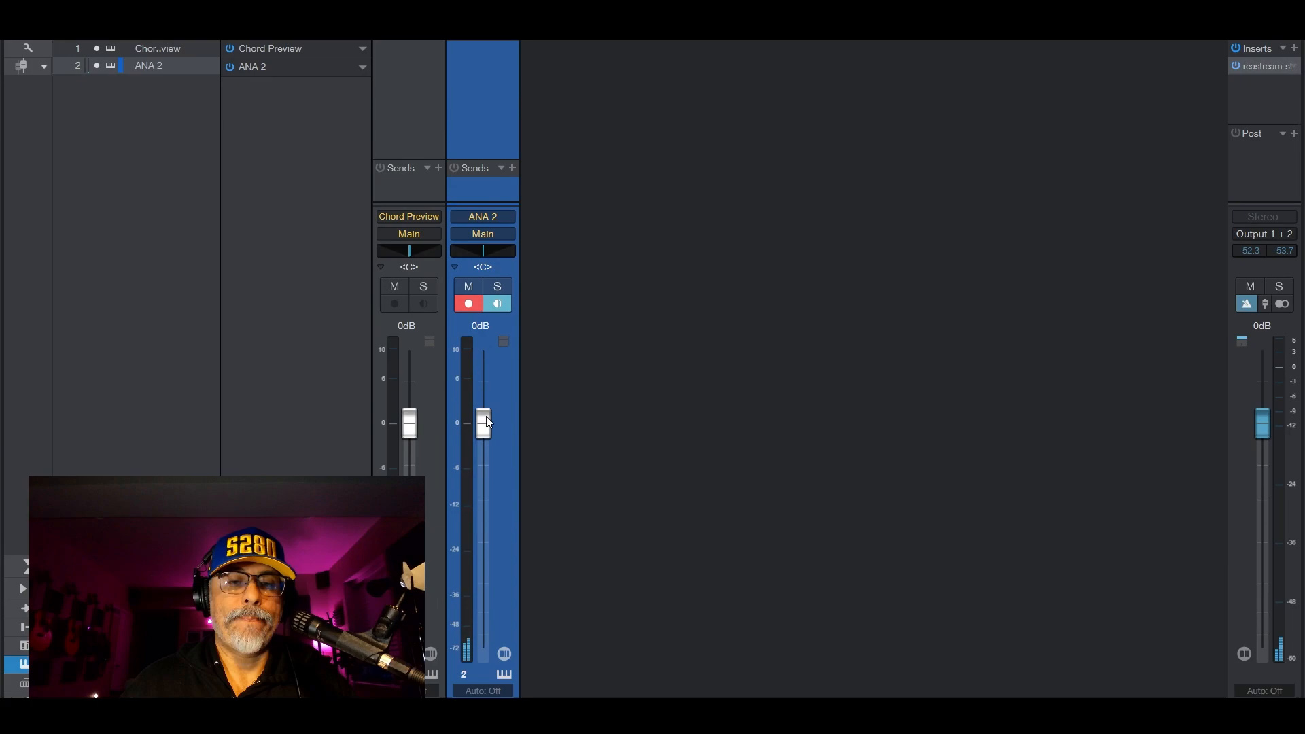
left_click_drag(486, 416, 483, 425)
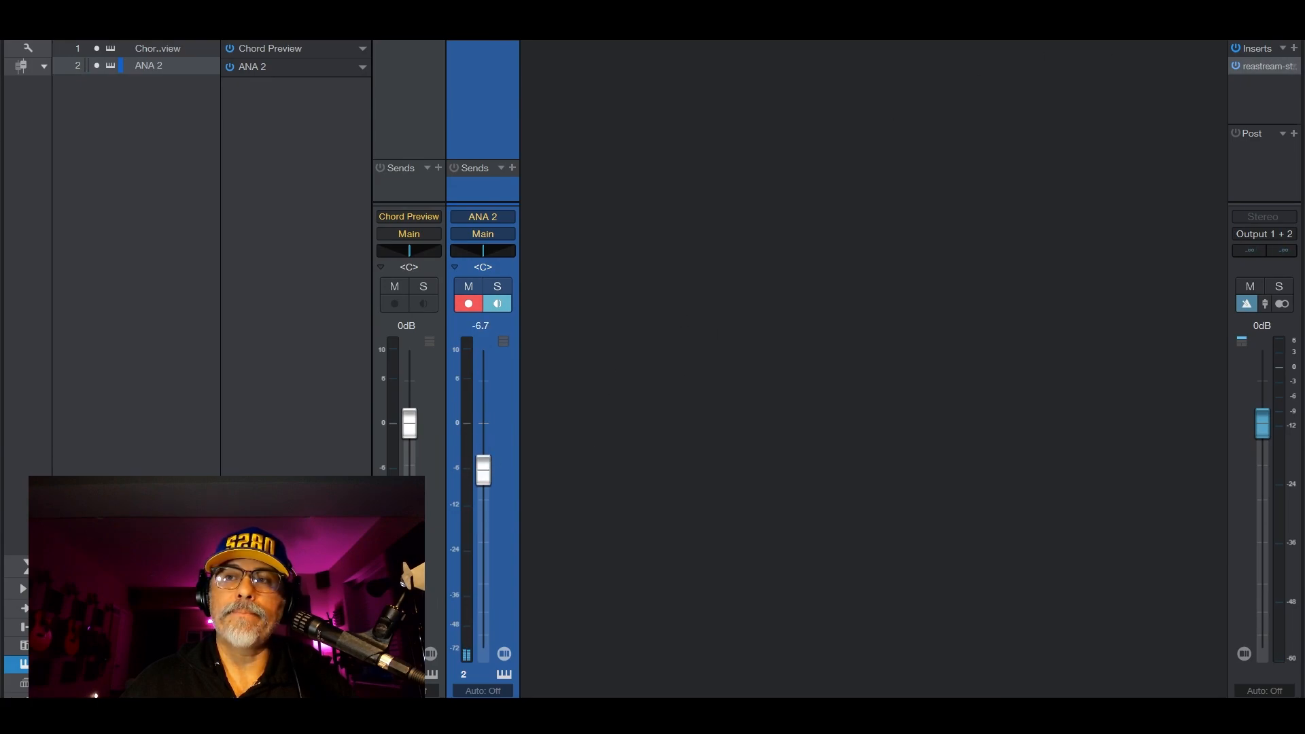
key("F3")
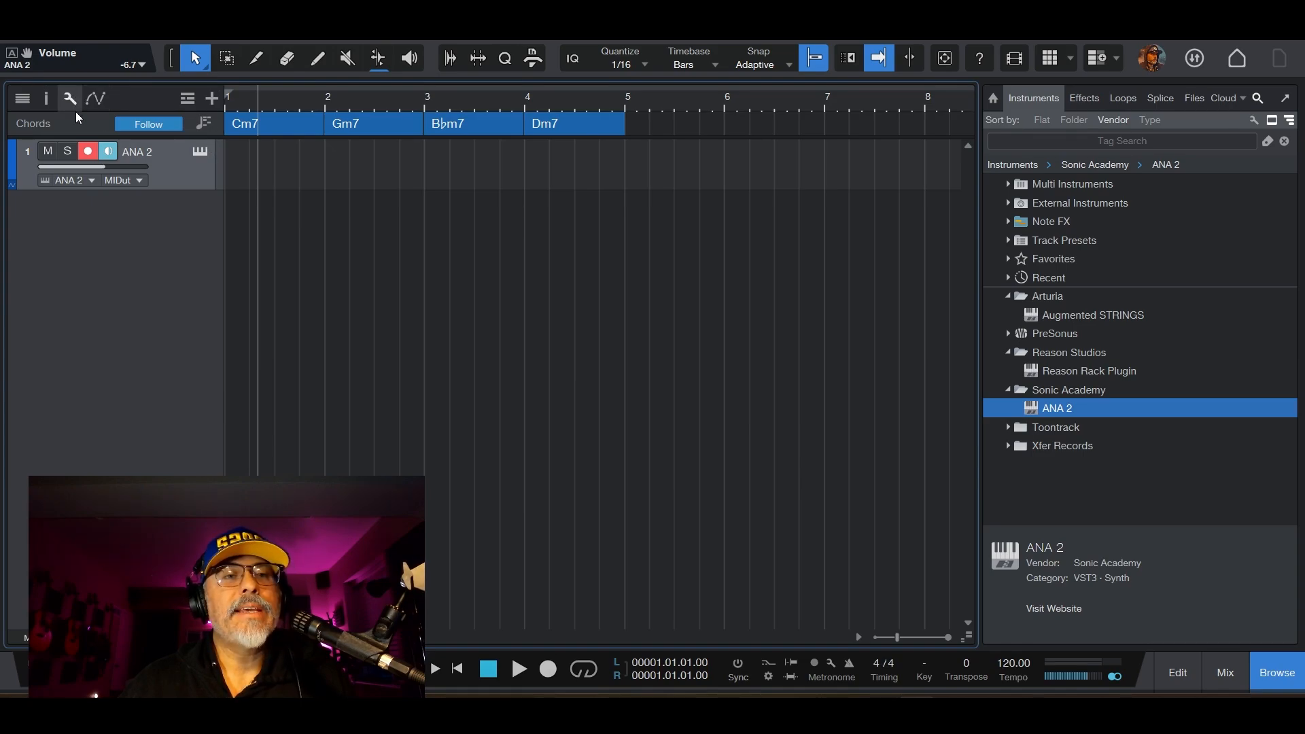
Set the chord track's audition instrument to ANA 2 in the track inspector
left_click(276, 129)
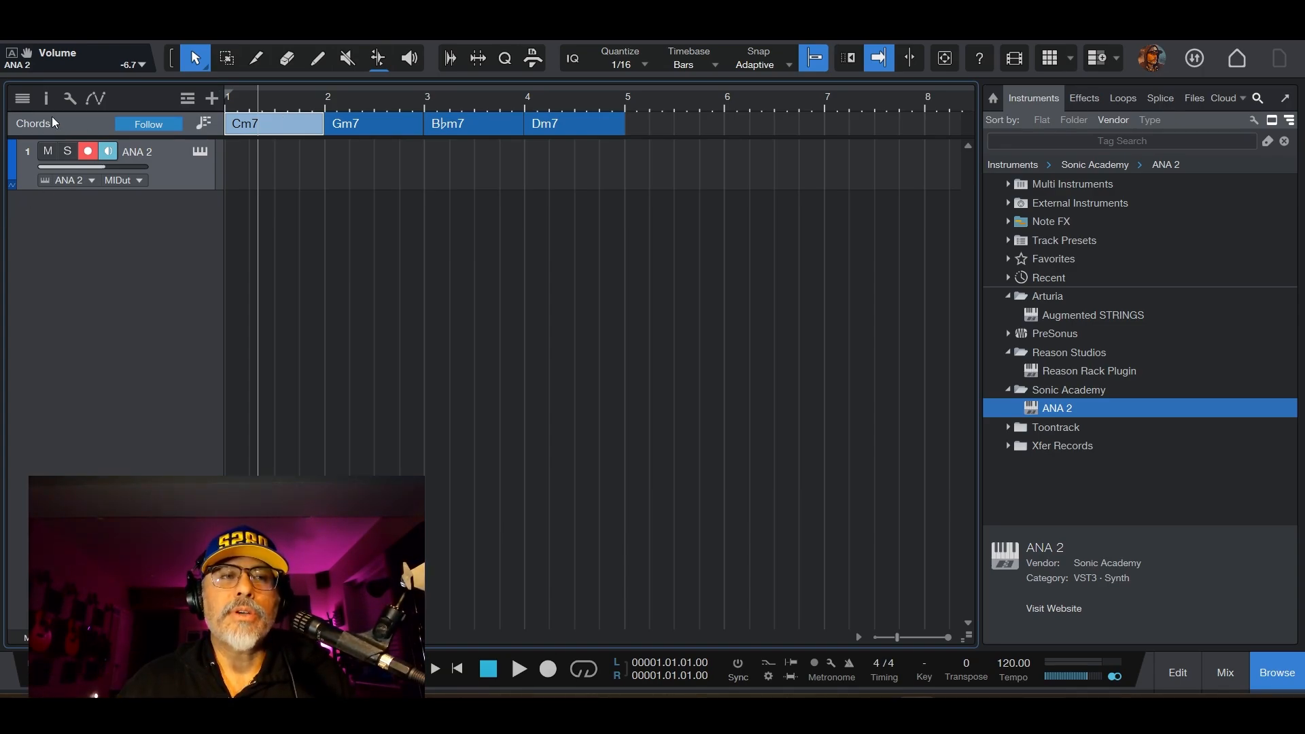
left_click(47, 99)
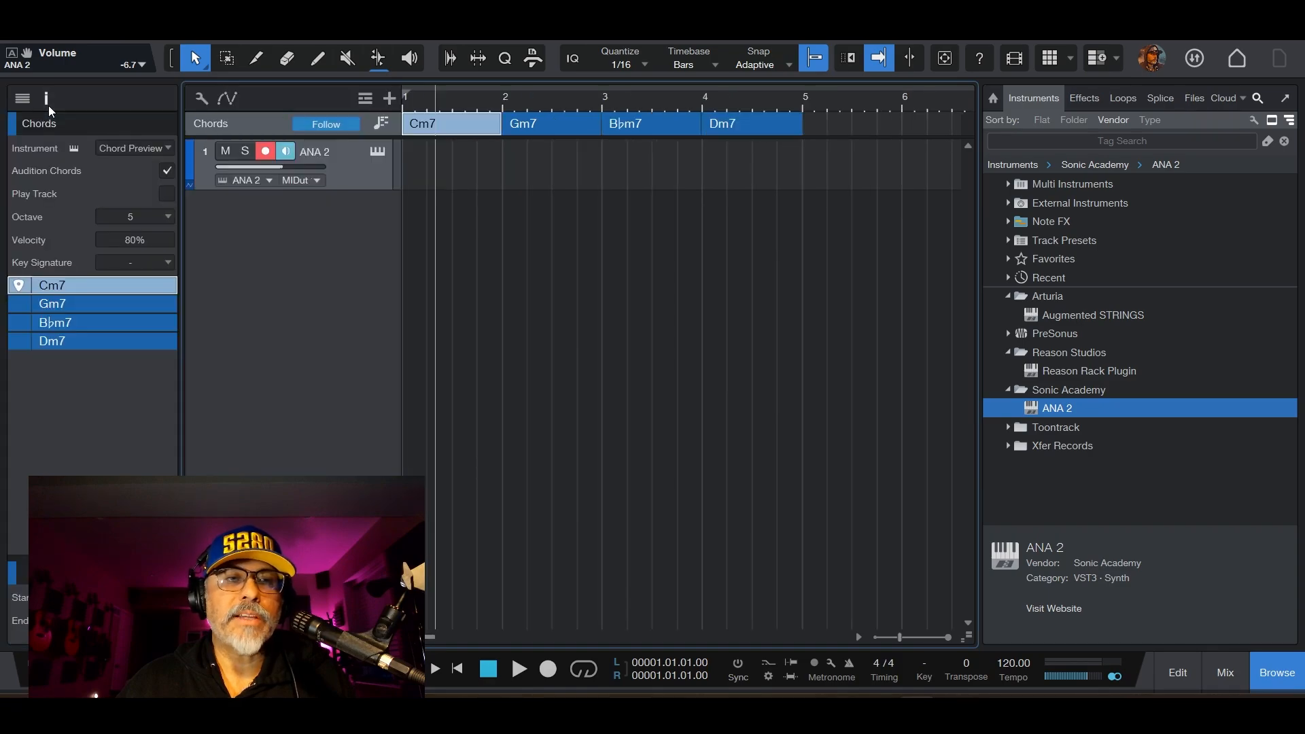
left_click(166, 150)
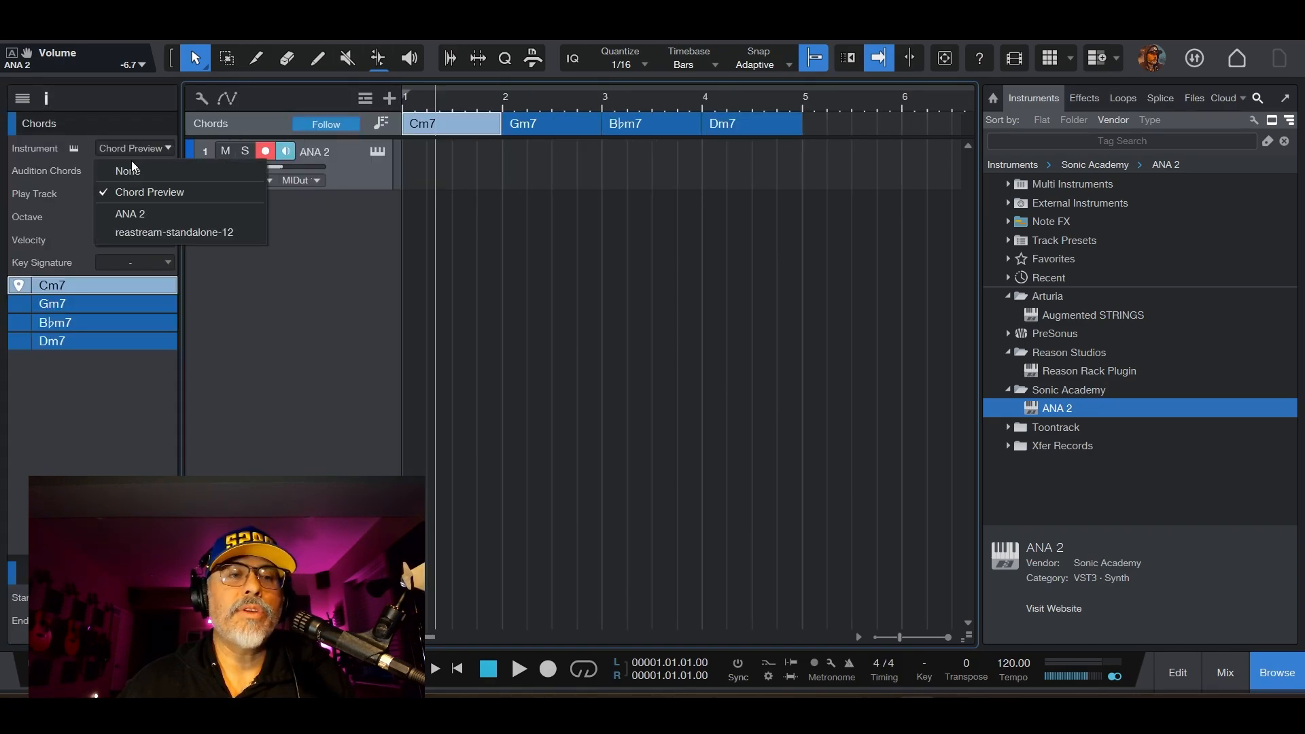
left_click(131, 212)
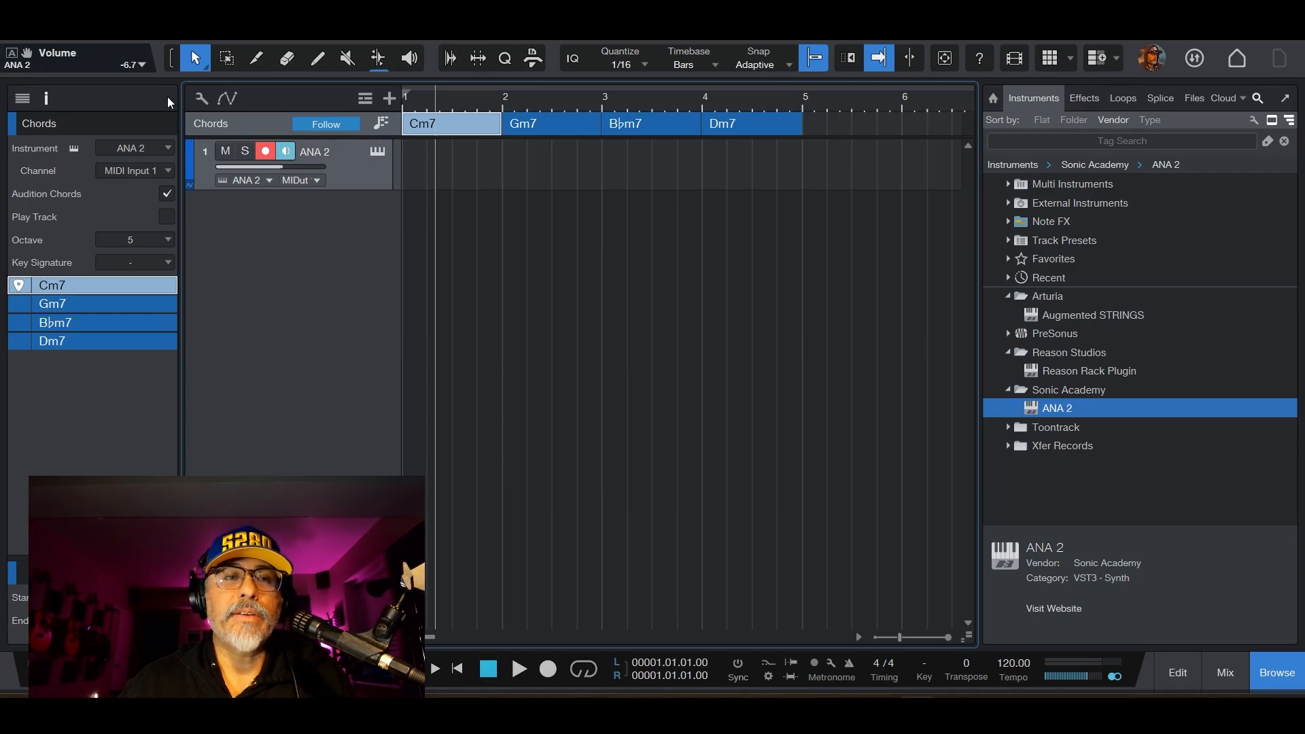
left_click(47, 98)
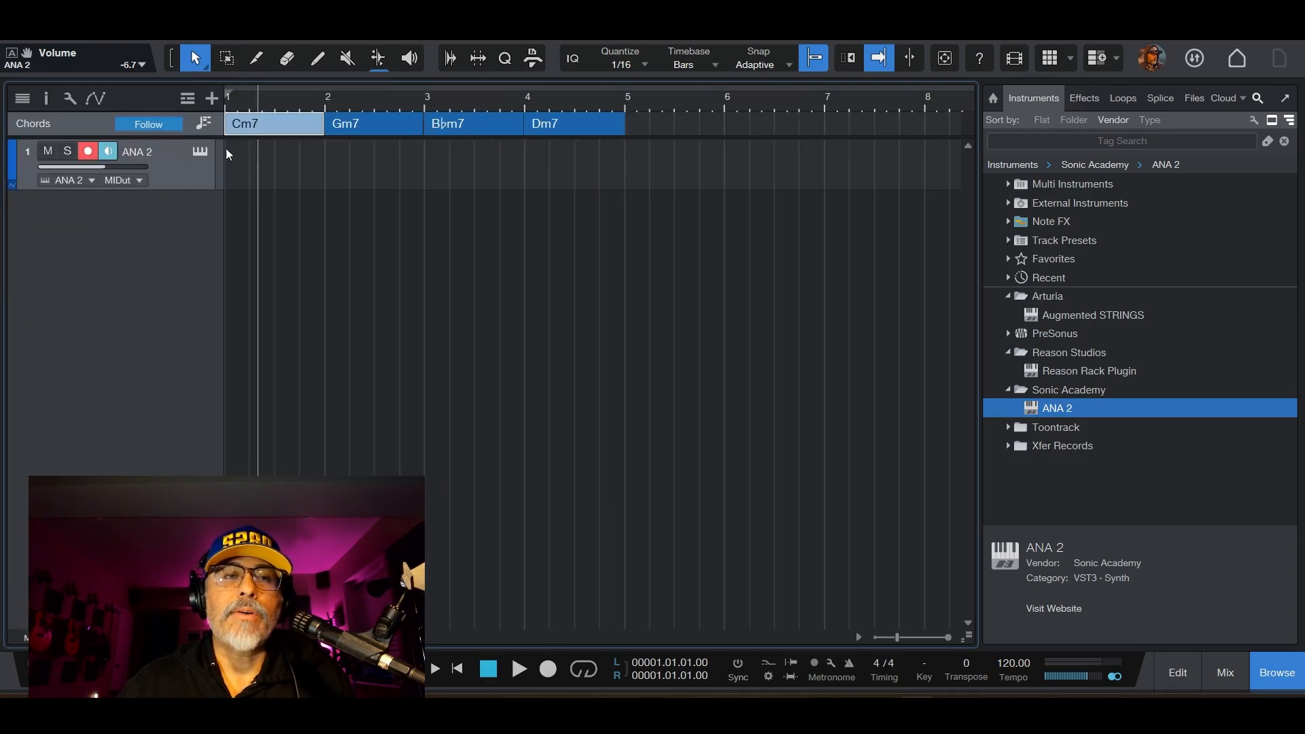
Audition the Gm7, B♭m7 and Dm7 chords on the chord track in order
left_click(358, 129)
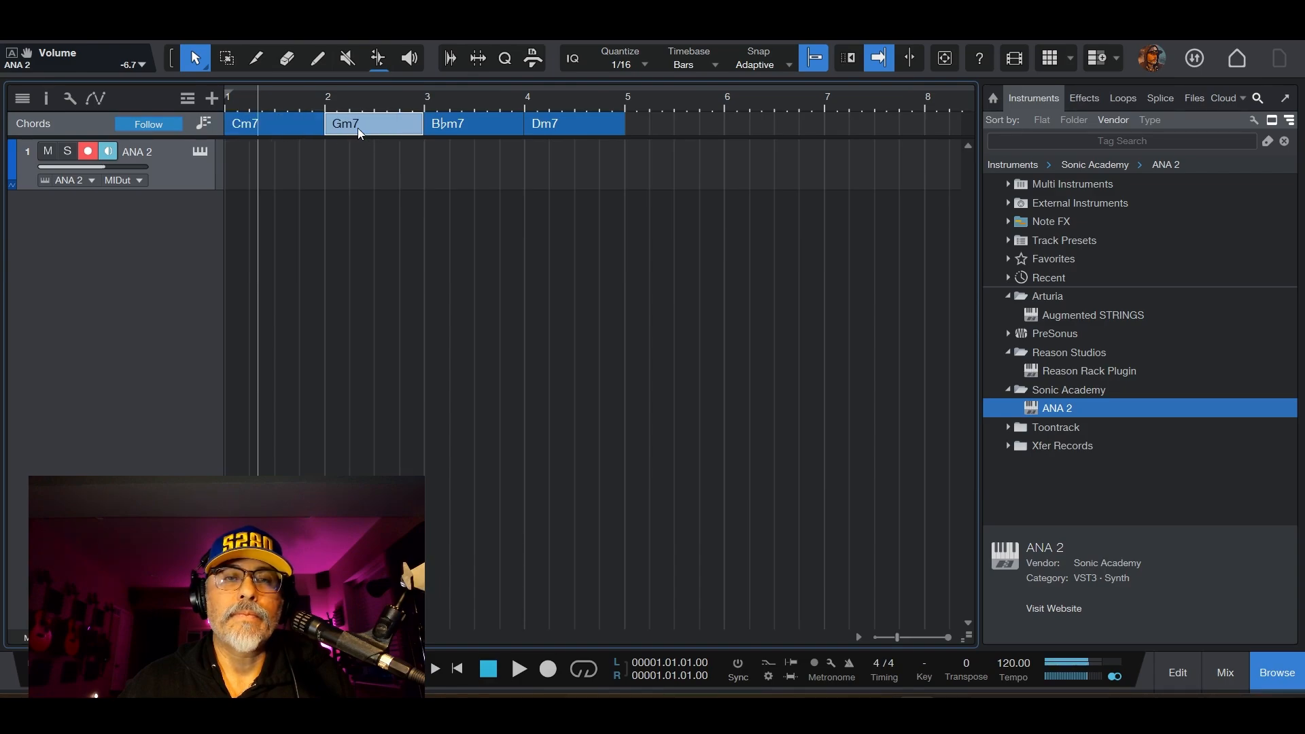
left_click(435, 129)
left_click(548, 126)
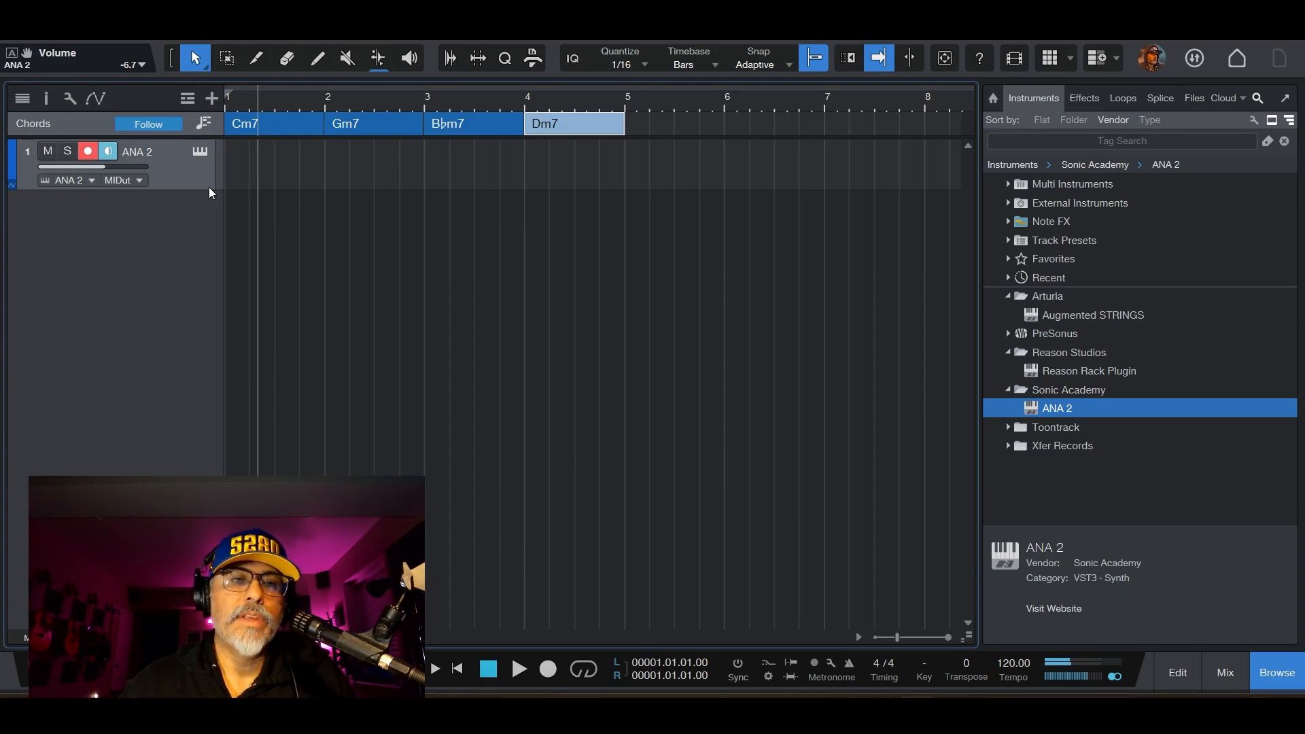
Enlarge the ANA 2 track and place all four chords from the chord track on it at bar 1, checking their notes in the editor
left_click_drag(209, 188, 199, 275)
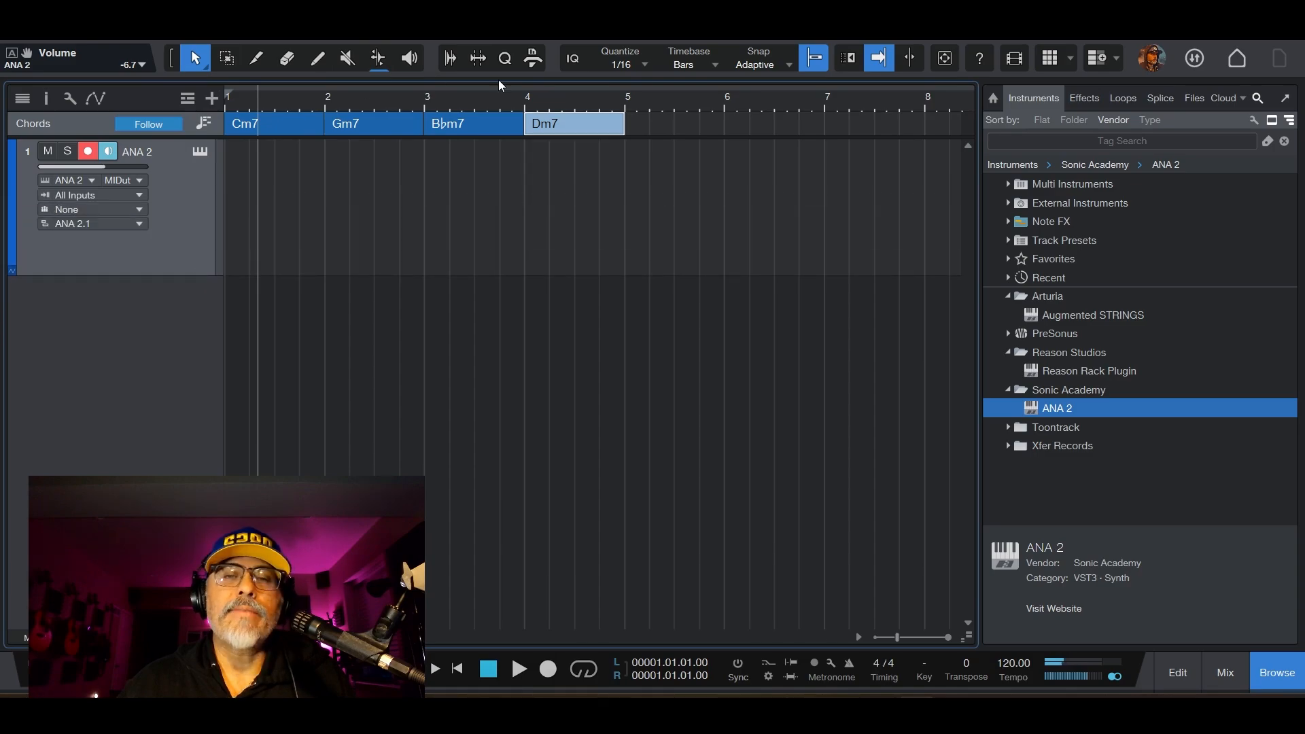
left_click_drag(645, 119, 277, 129)
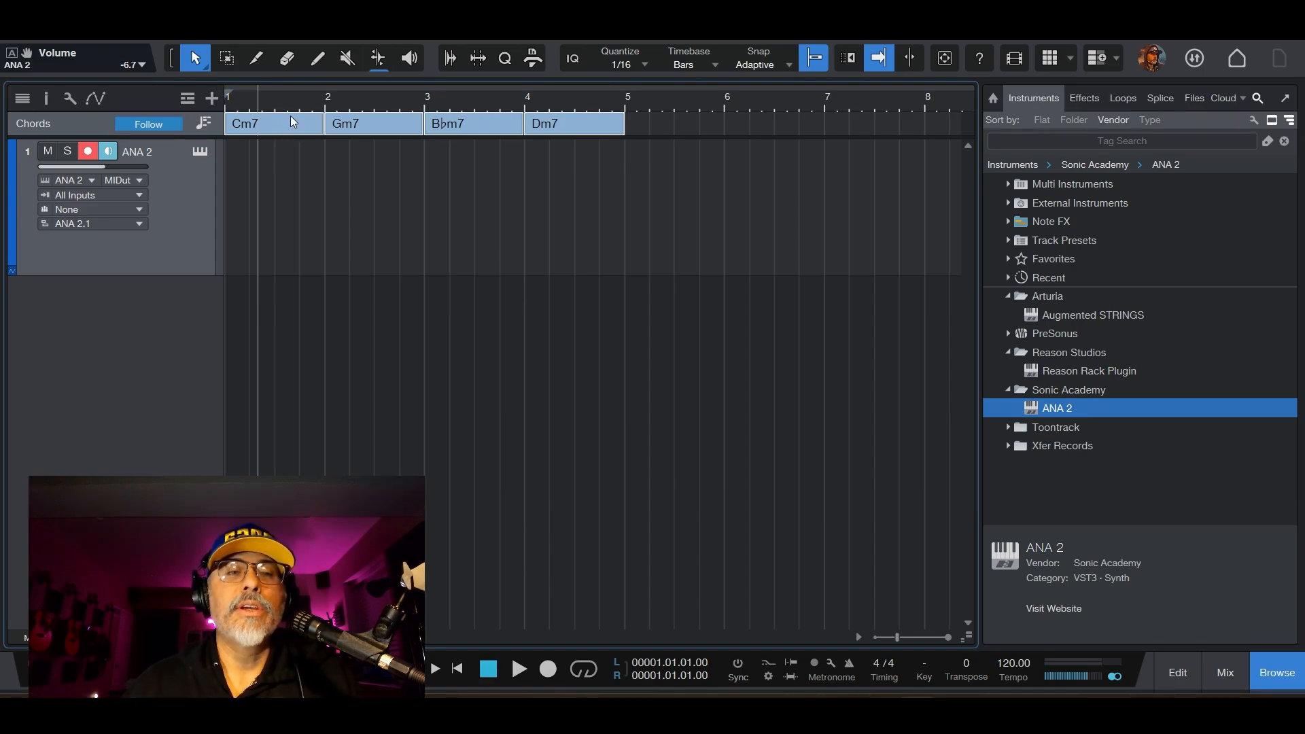
left_click_drag(287, 119, 280, 193)
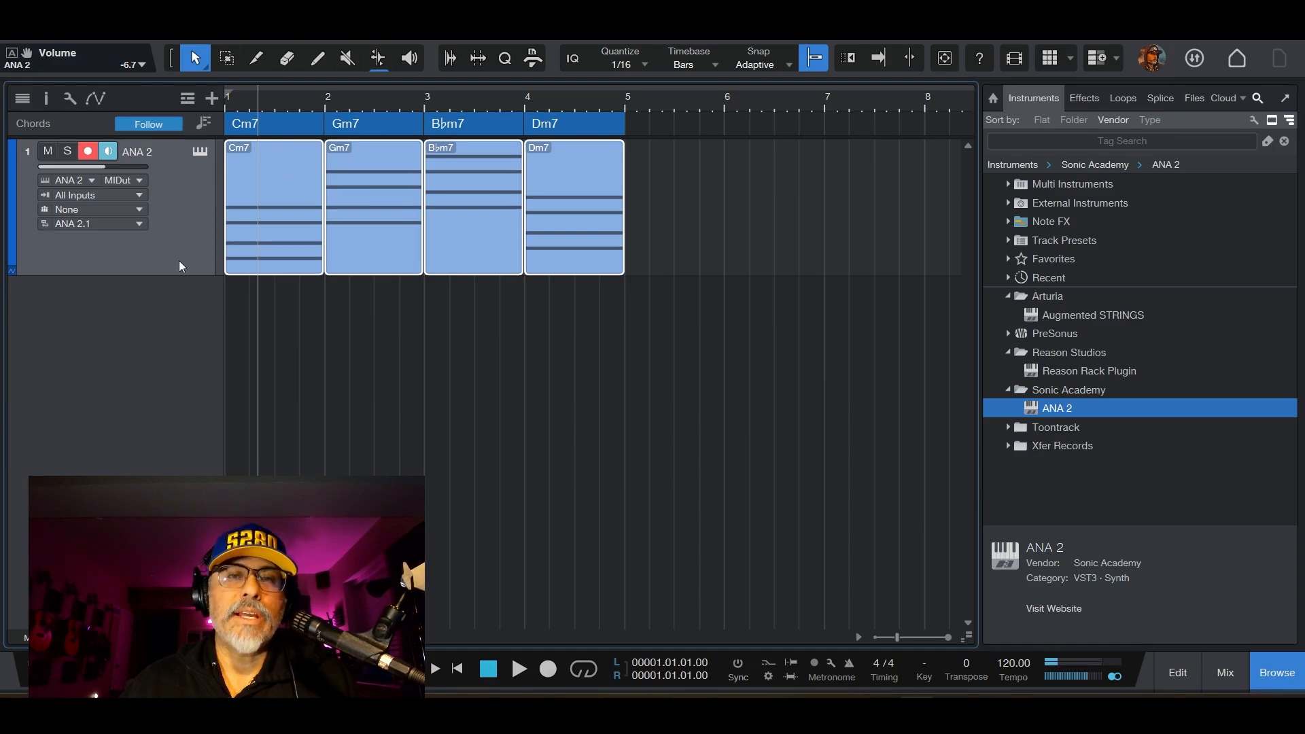
double_click(242, 186)
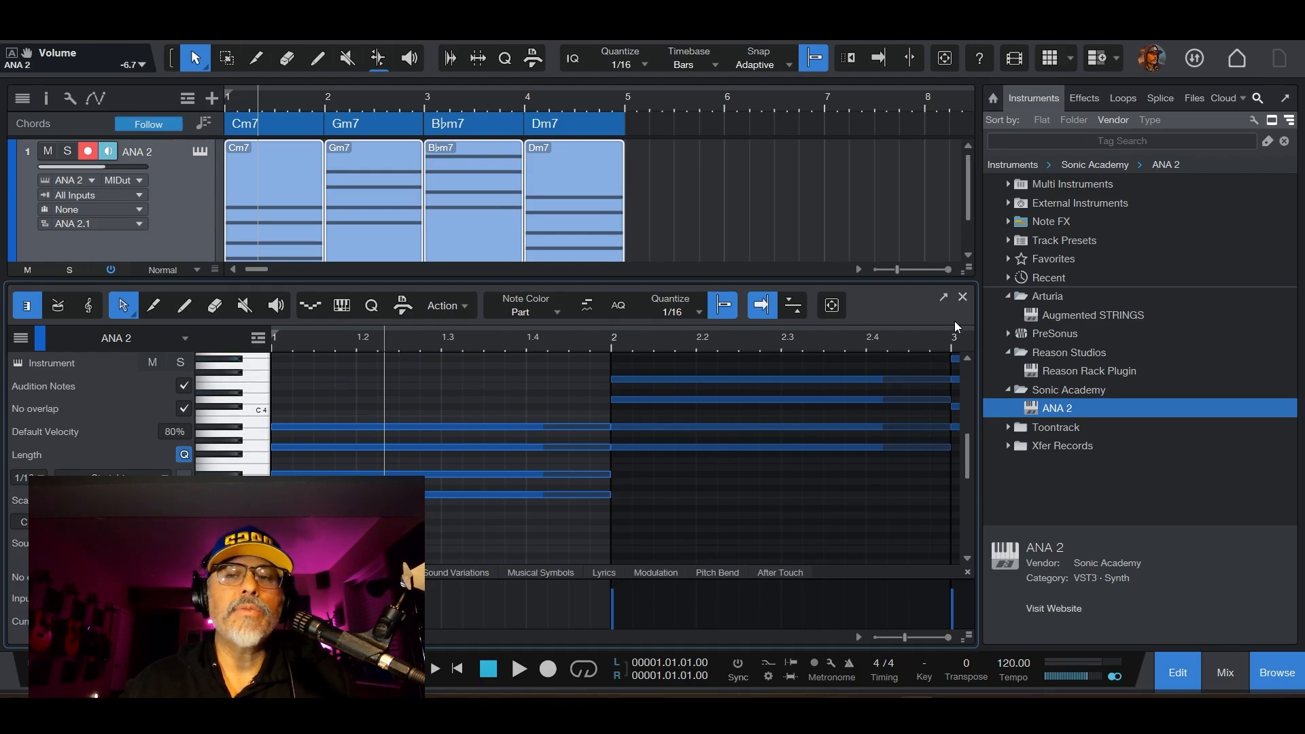
left_click(962, 299)
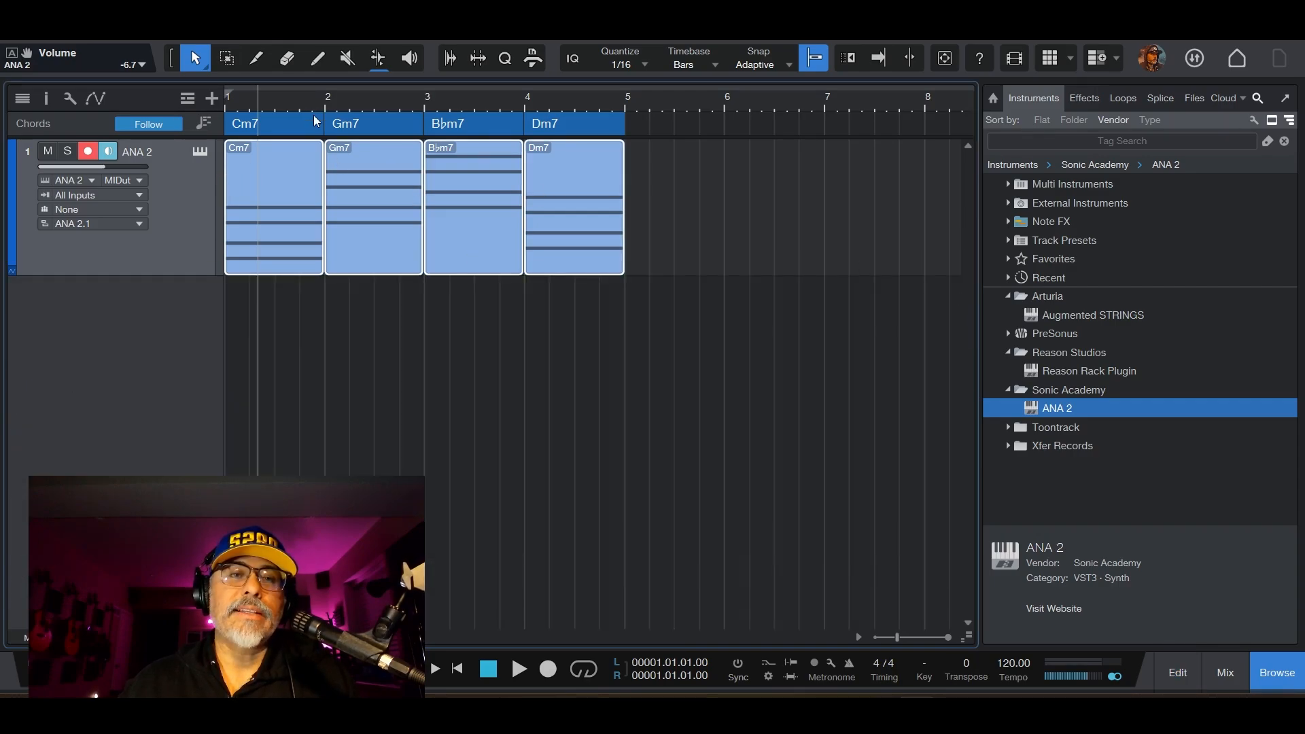
Loop the range of the four ANA 2 chord parts, from bar 1 to bar 5, and play it back
left_click(561, 300)
left_click_drag(668, 143, 285, 304)
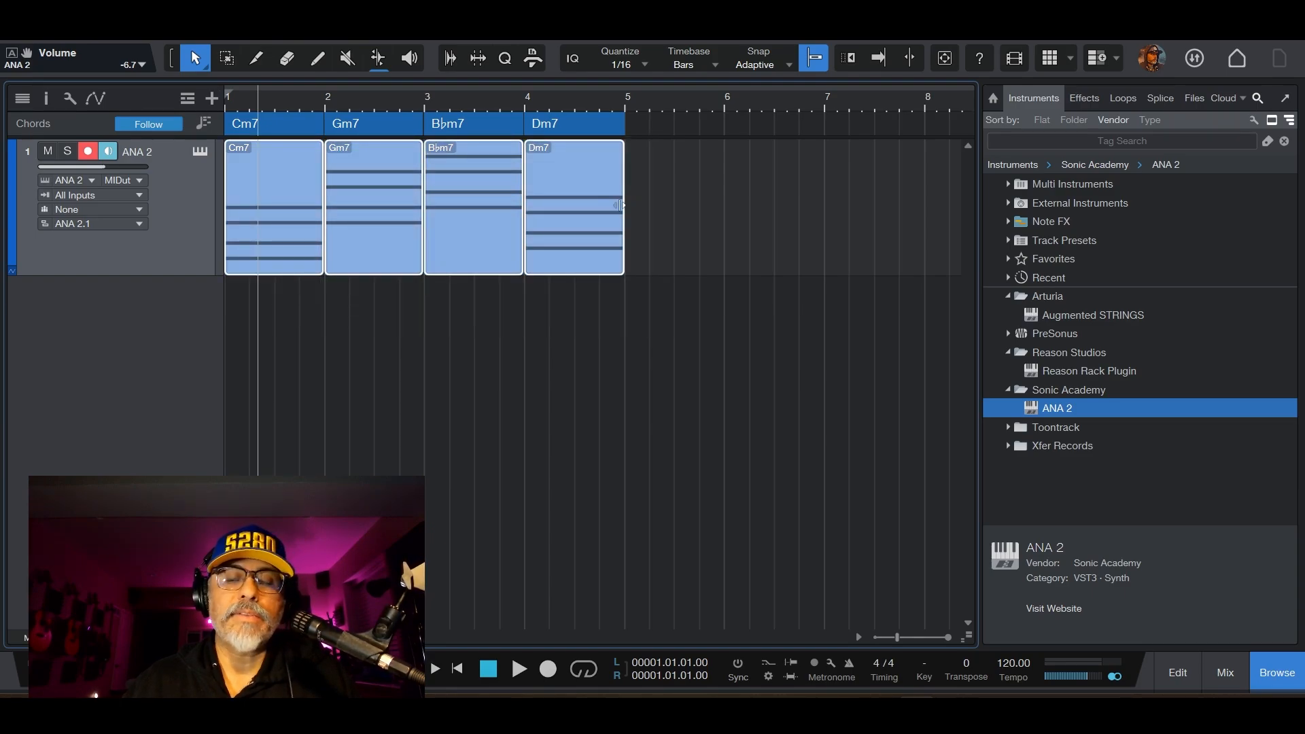
key("p")
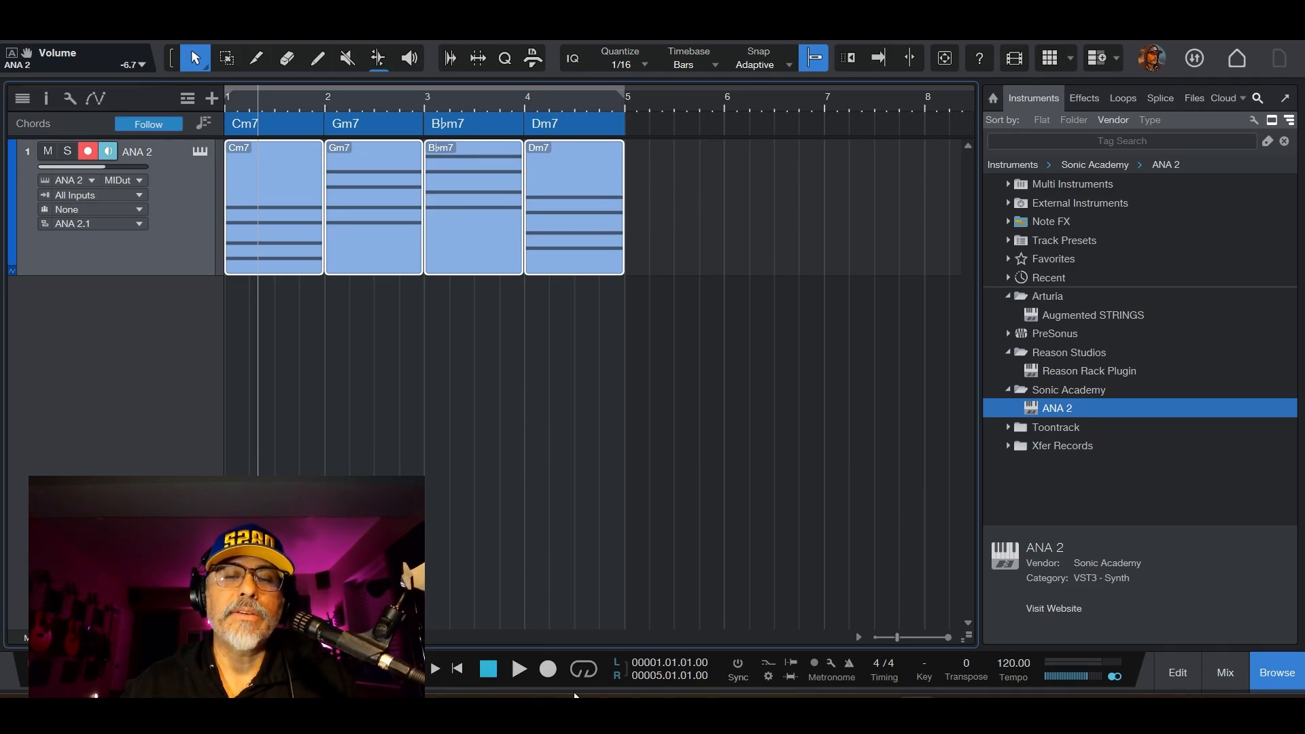
left_click(582, 671)
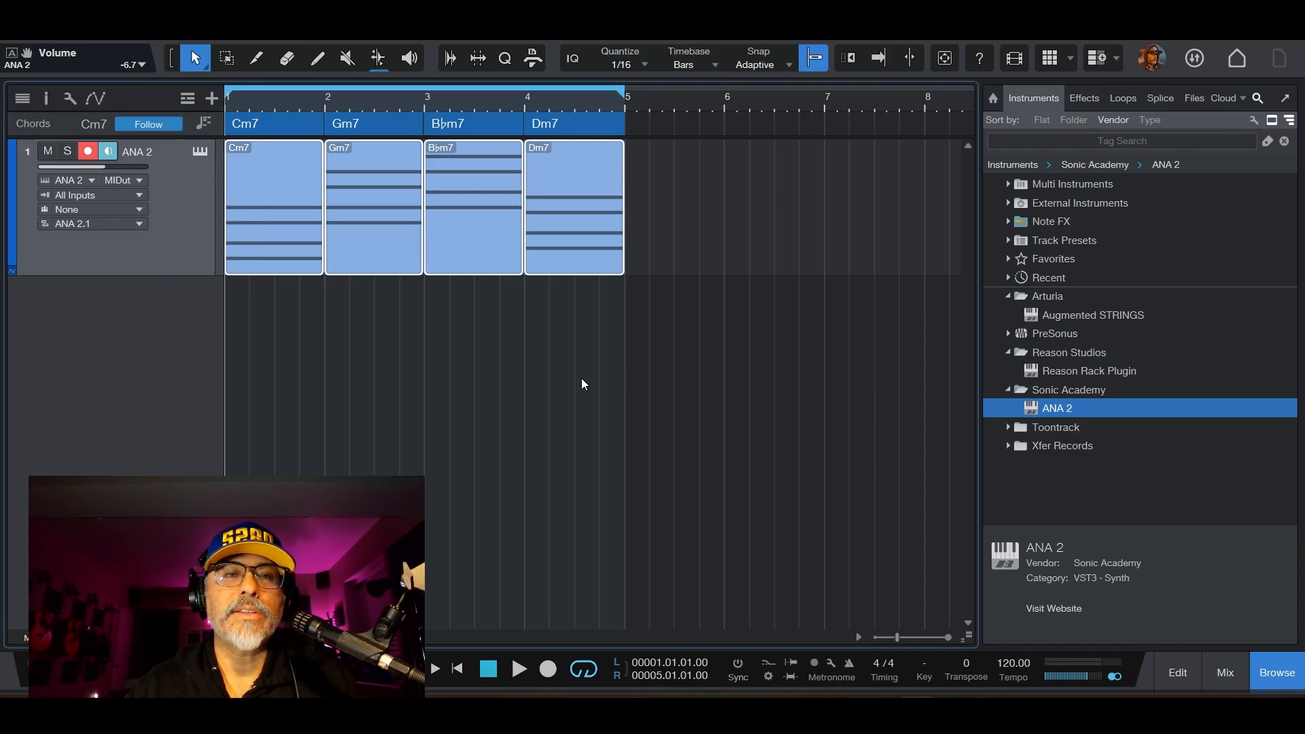
key("space")
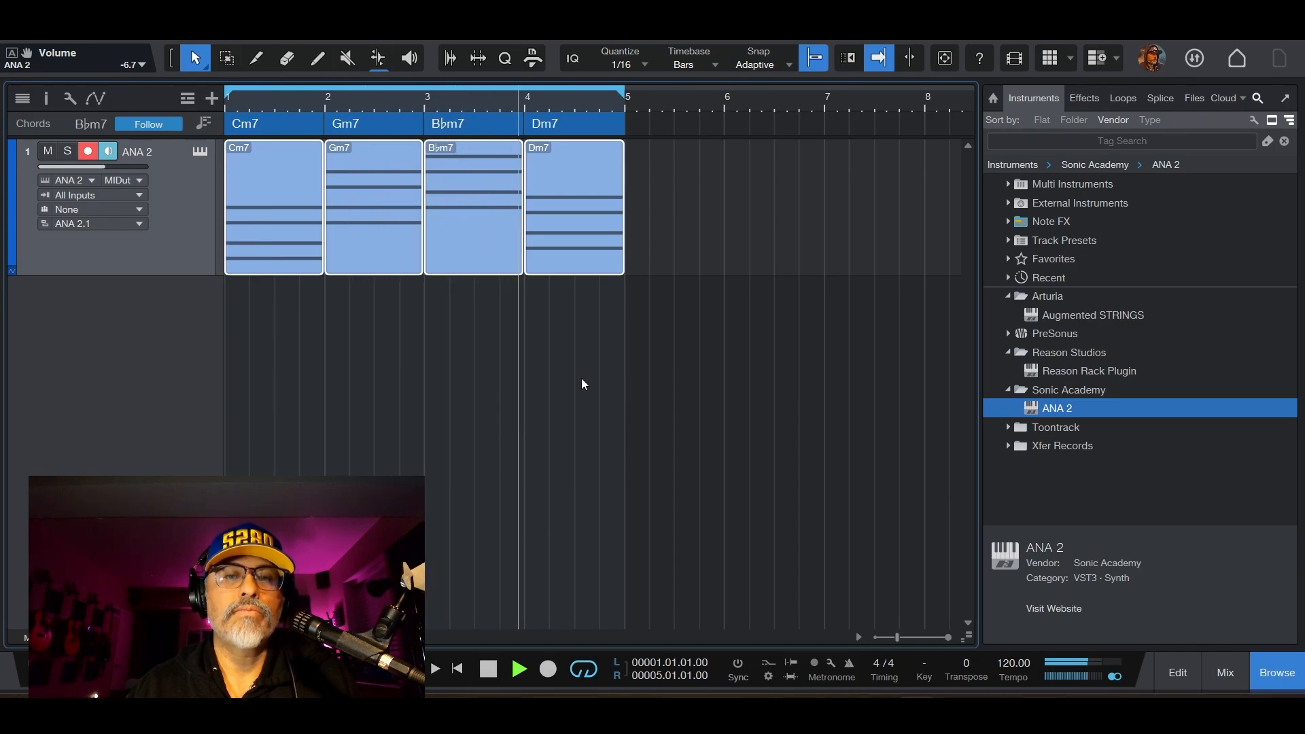
key("space")
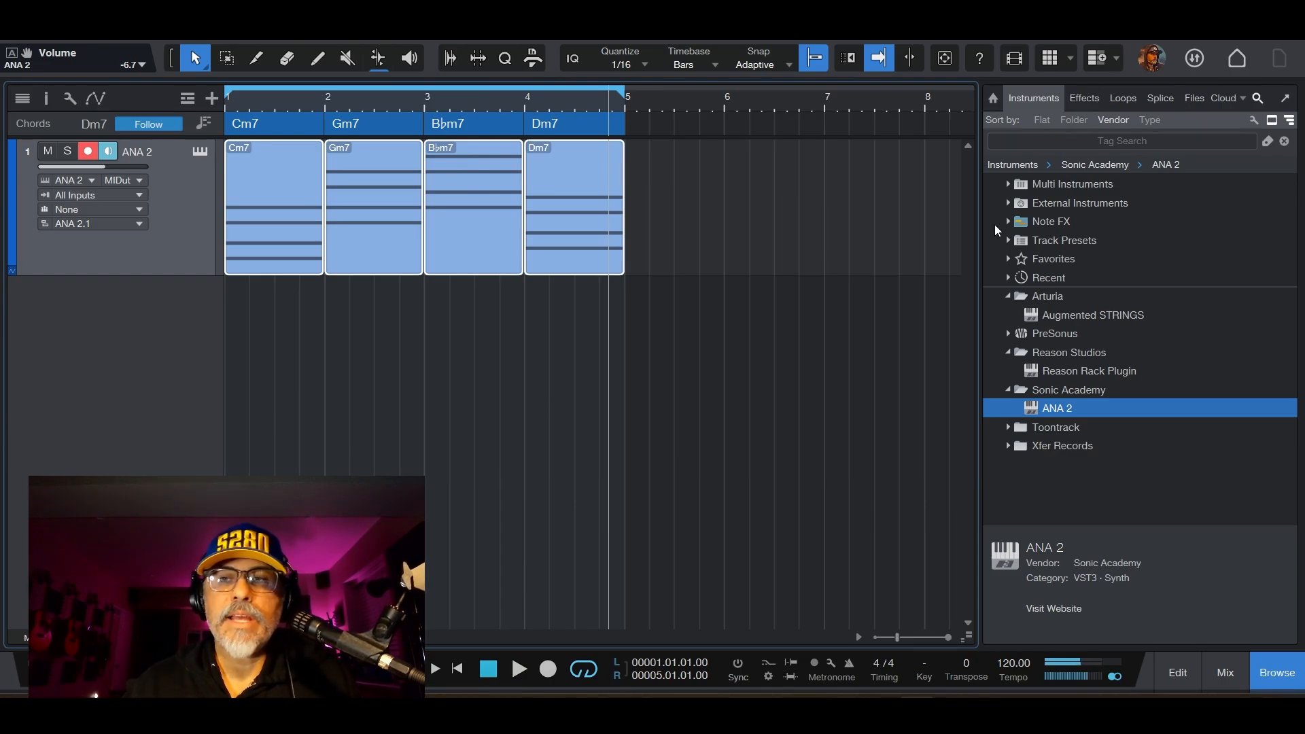
Add the Cymatics - G House Full Drum Loop 1 - 122 BPM file on a new track at bar 1
left_click(509, 313)
left_click(1123, 98)
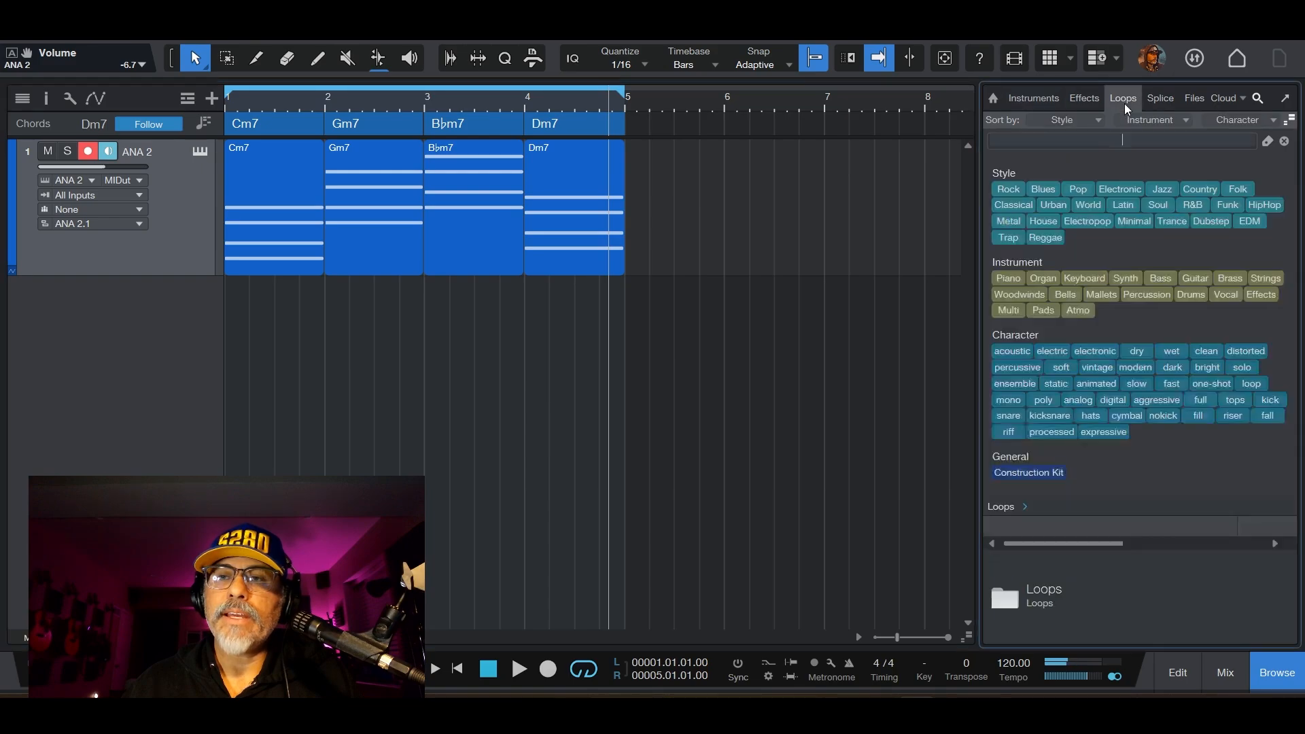
left_click(1191, 100)
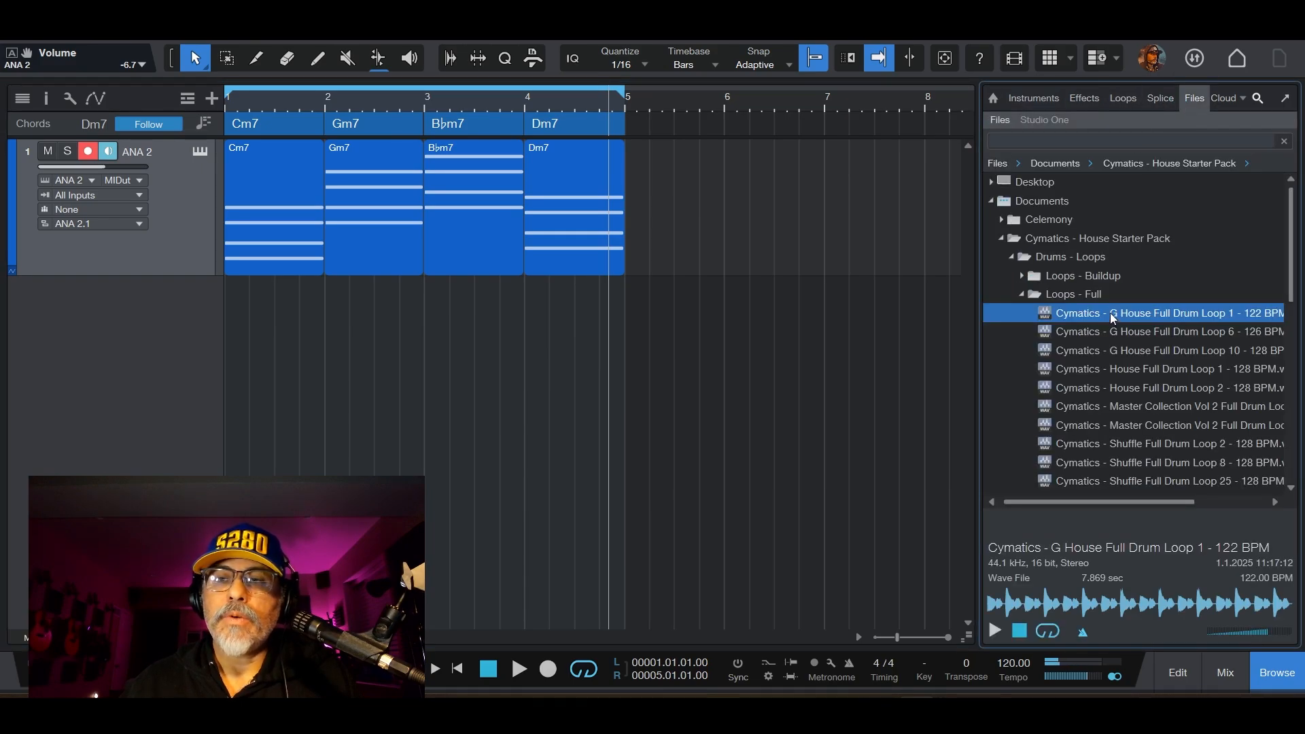
left_click_drag(1111, 313, 243, 311)
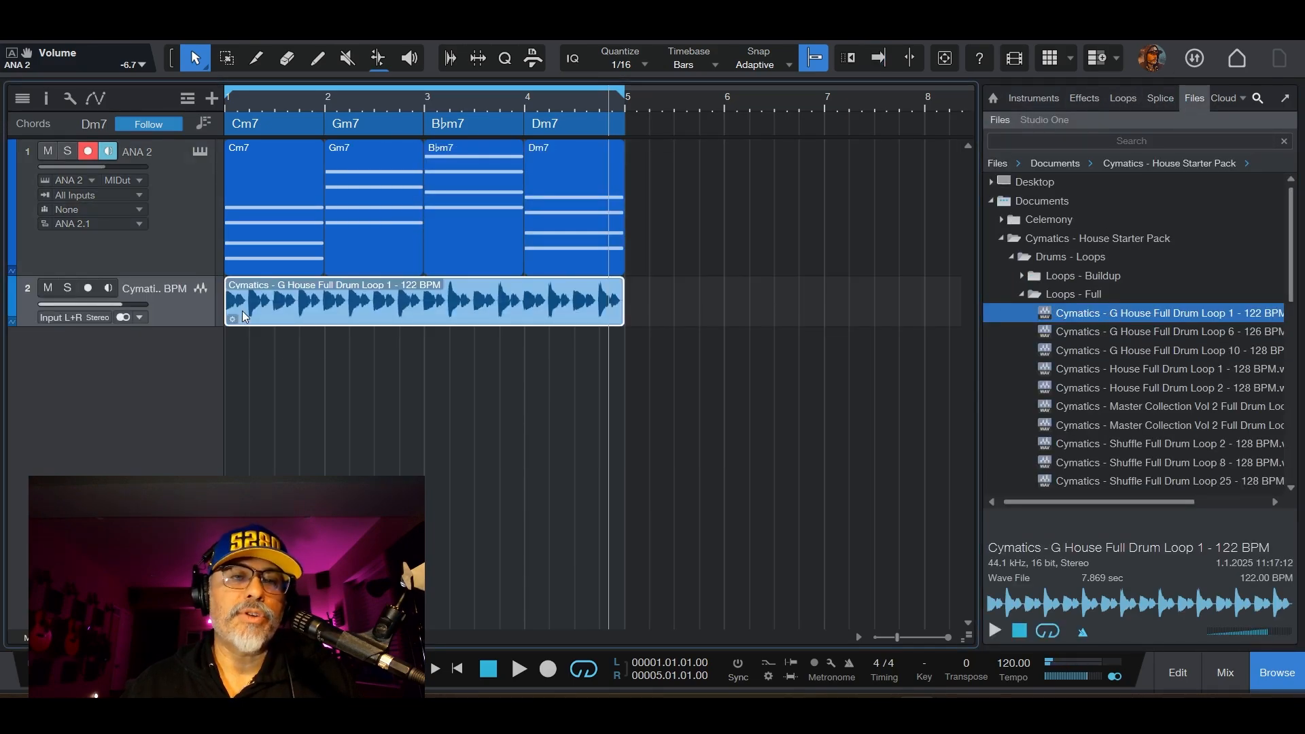
Lower the drum loop's channel volume to about -6.8 dB and play the chords together with the drums
key("F3")
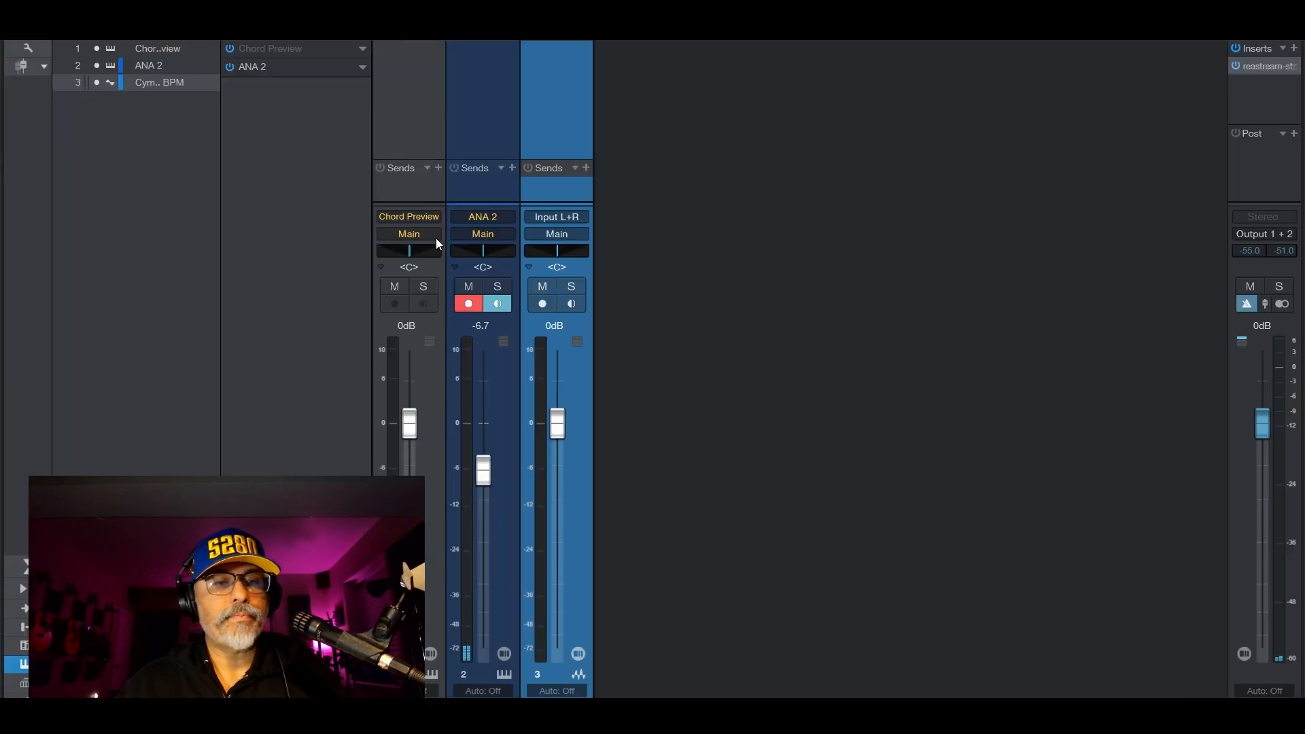
left_click_drag(557, 422, 561, 471)
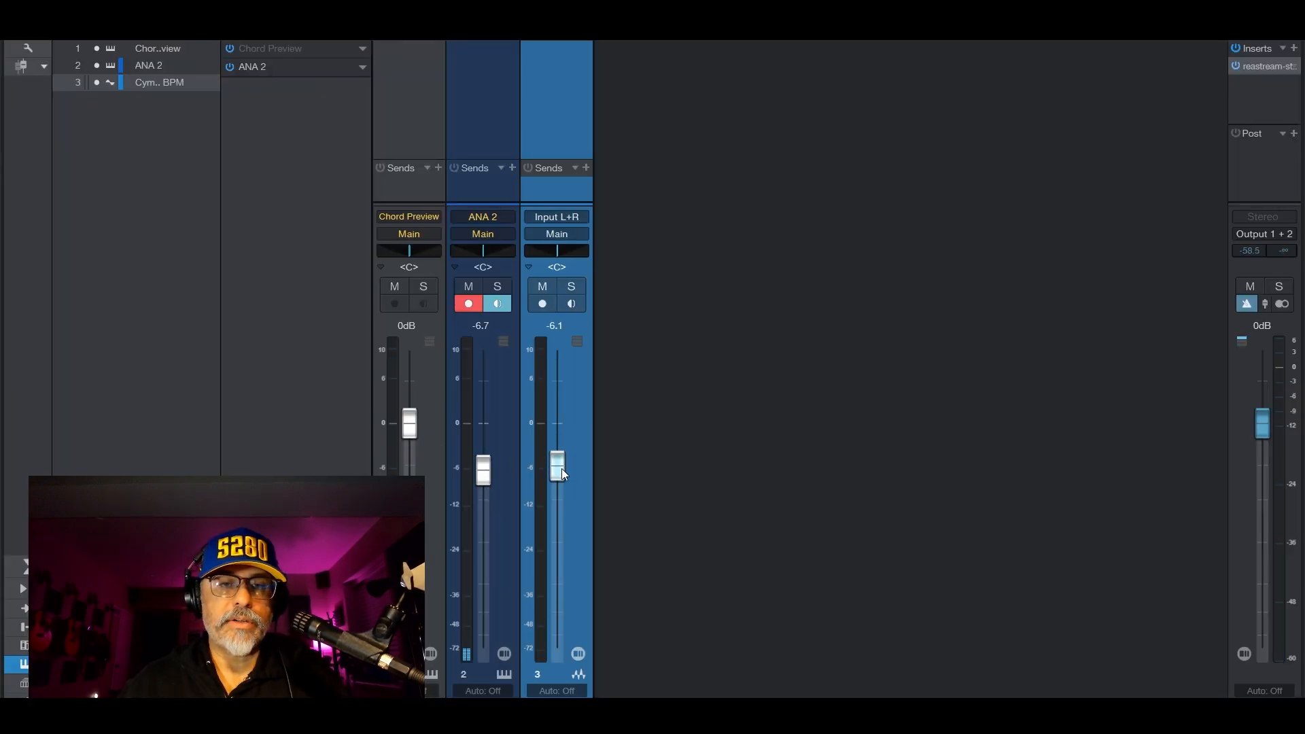
key("F3")
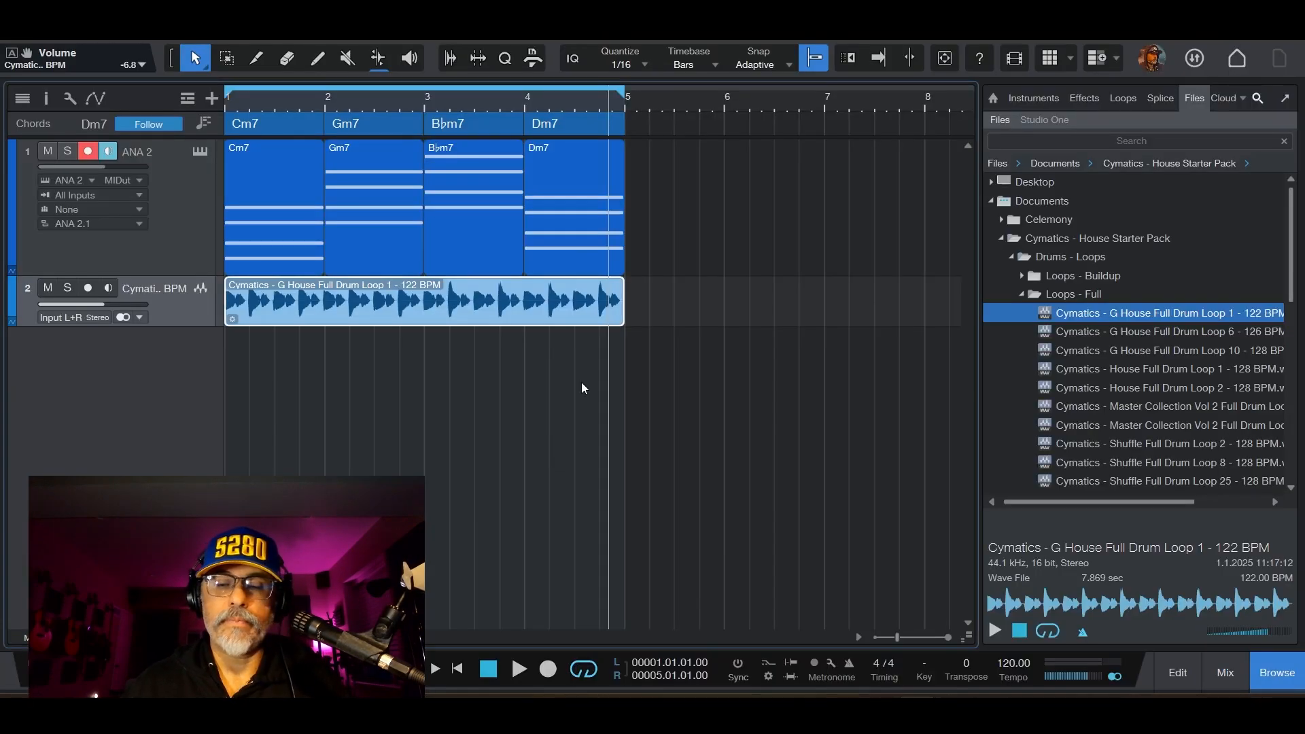
key("space")
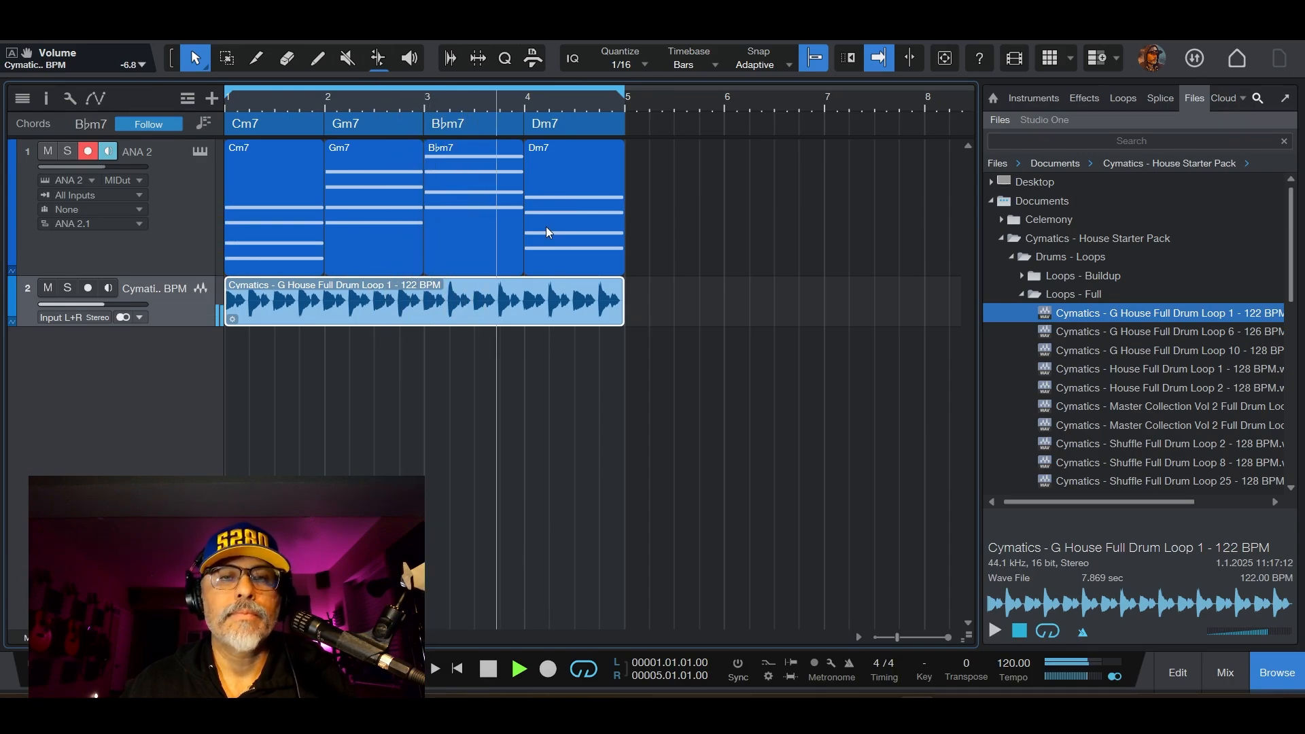
key("space")
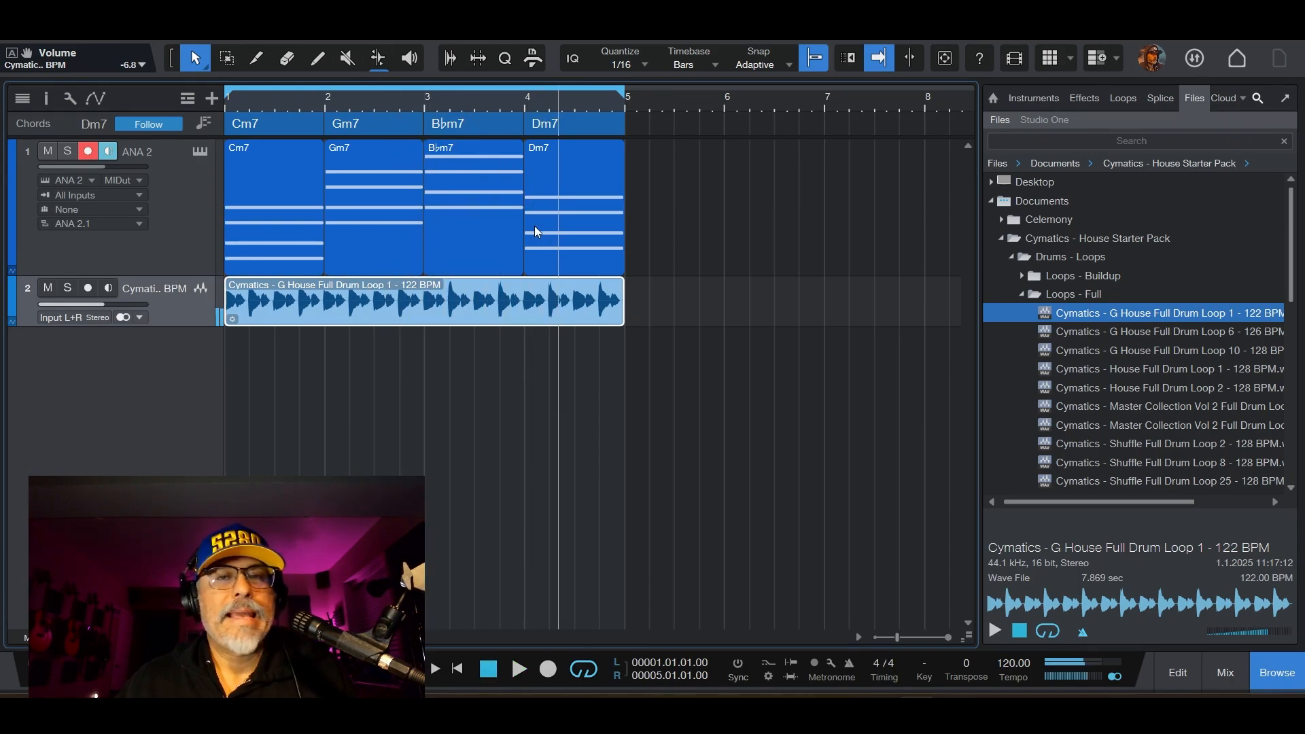